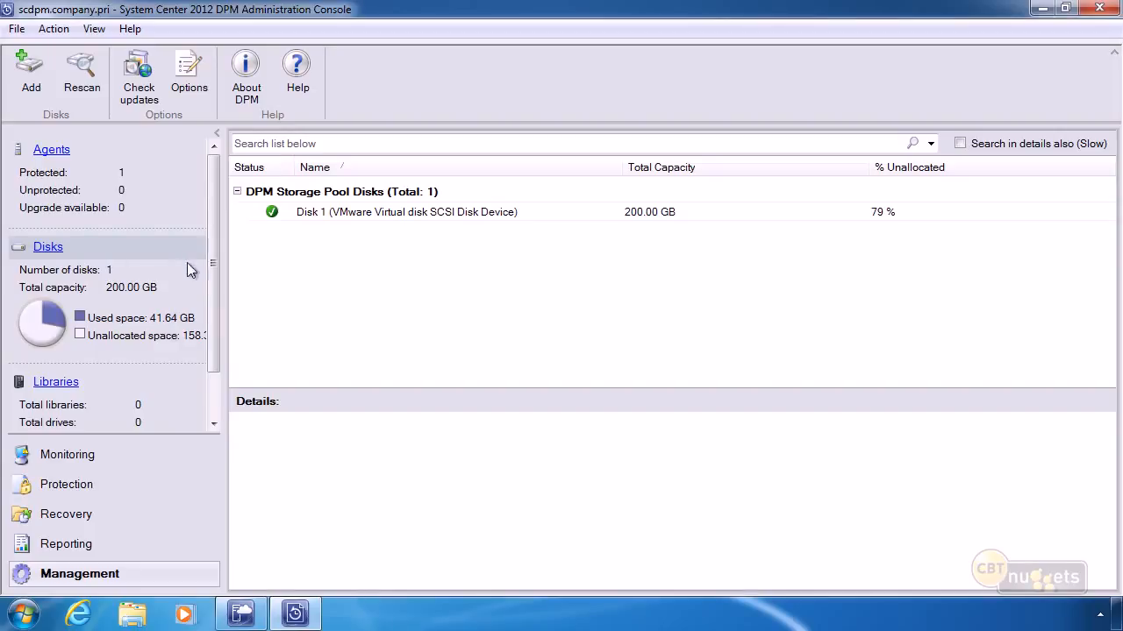
pyautogui.moveTo(211, 250); pyautogui.dragTo(203, 333)
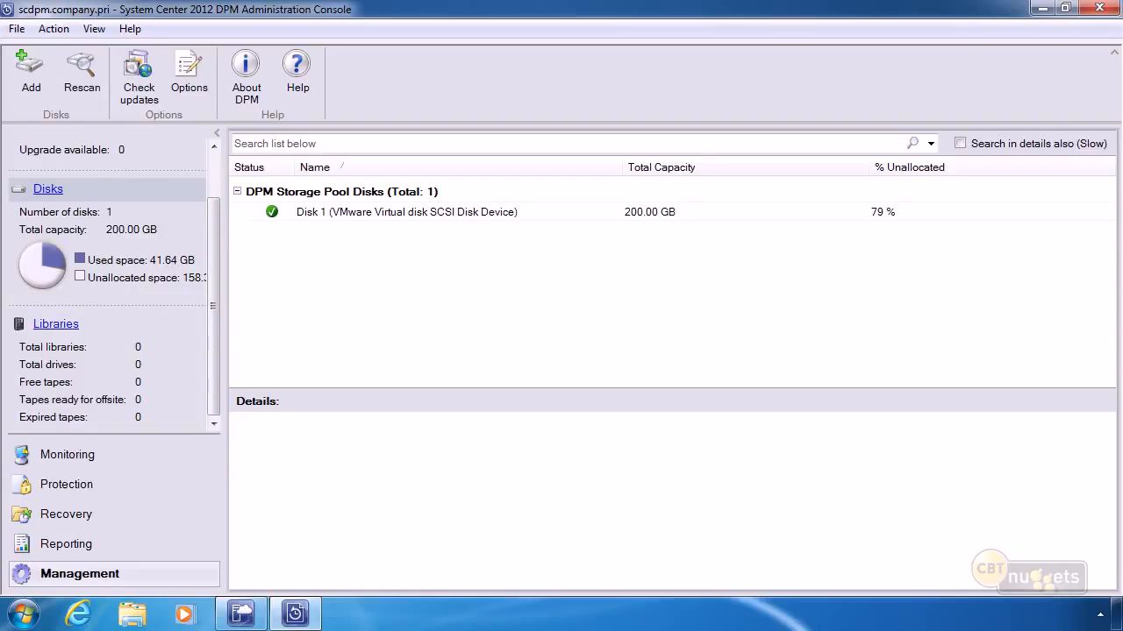
# - Sketch a SHORT TERM disk box and a LONG TERM tape box, fed by an H host box
pyautogui.moveTo(684, 273)
pyautogui.mouseDown()
pyautogui.moveTo(654, 272)
pyautogui.moveTo(714, 335)
pyautogui.moveTo(645, 272)
pyautogui.moveTo(607, 297)
pyautogui.moveTo(639, 296)
pyautogui.mouseUp()
pyautogui.moveTo(646, 299)
pyautogui.mouseDown()
pyautogui.moveTo(653, 285)
pyautogui.moveTo(639, 316)
pyautogui.moveTo(611, 331)
pyautogui.moveTo(671, 318)
pyautogui.moveTo(650, 370)
pyautogui.moveTo(674, 379)
pyautogui.moveTo(661, 411)
pyautogui.moveTo(673, 384)
pyautogui.mouseUp()
pyautogui.moveTo(724, 309)
pyautogui.mouseDown()
pyautogui.moveTo(781, 308)
pyautogui.moveTo(776, 318)
pyautogui.mouseUp()
pyautogui.moveTo(822, 265); pyautogui.dragTo(975, 261)
pyautogui.moveTo(851, 268)
pyautogui.mouseDown()
pyautogui.moveTo(868, 288)
pyautogui.moveTo(915, 299)
pyautogui.mouseUp()
pyautogui.moveTo(847, 313)
pyautogui.mouseDown()
pyautogui.moveTo(923, 336)
pyautogui.moveTo(904, 377)
pyautogui.mouseUp()
pyautogui.moveTo(898, 369); pyautogui.dragTo(914, 370)
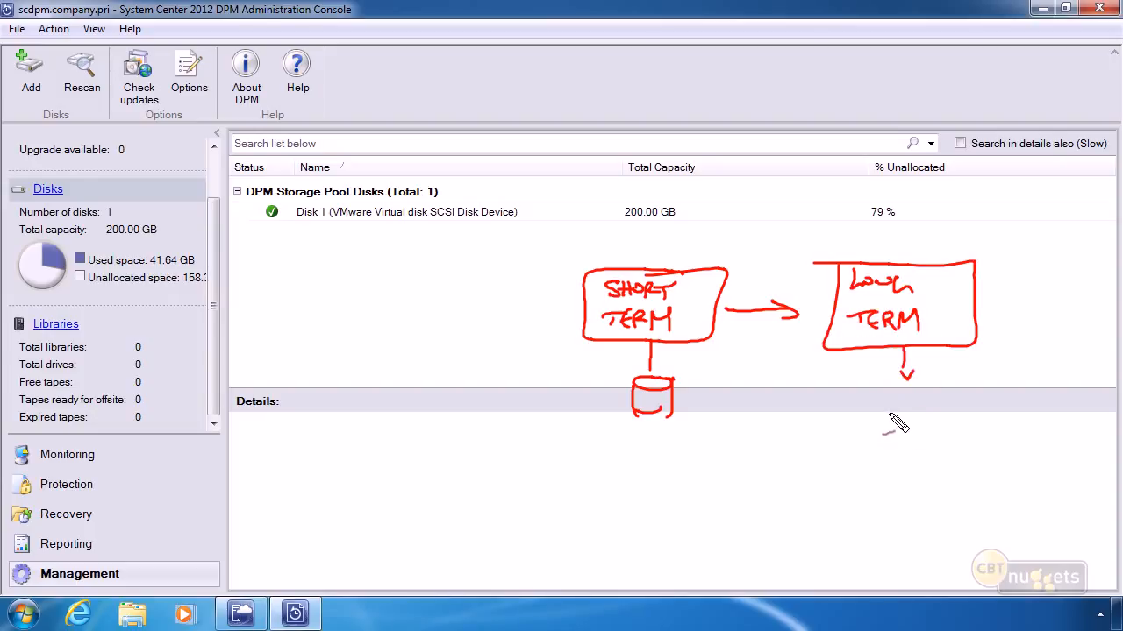
pyautogui.moveTo(907, 413); pyautogui.dragTo(949, 392)
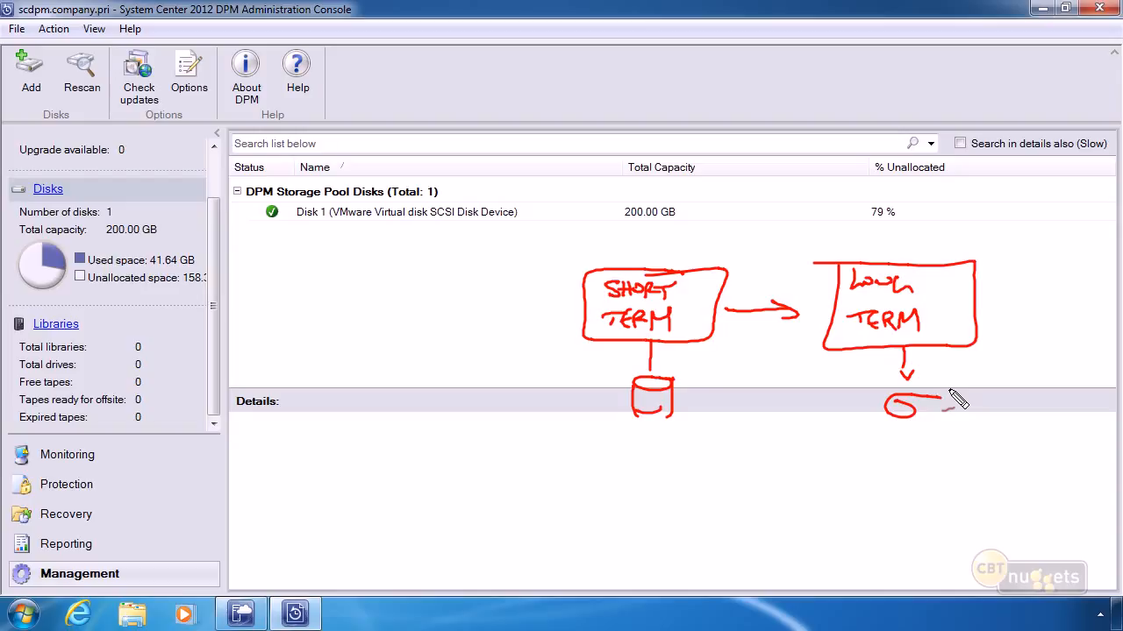
pyautogui.moveTo(388, 263)
pyautogui.mouseDown()
pyautogui.moveTo(341, 343)
pyautogui.moveTo(414, 261)
pyautogui.mouseUp()
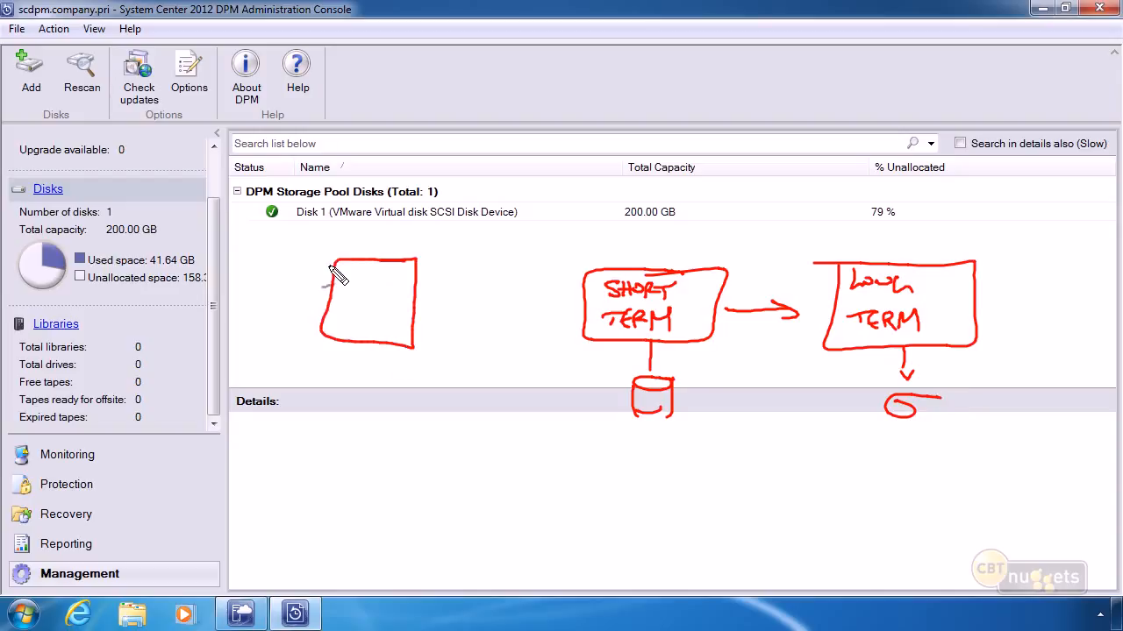
pyautogui.moveTo(356, 289)
pyautogui.mouseDown()
pyautogui.moveTo(356, 309)
pyautogui.moveTo(383, 297)
pyautogui.moveTo(552, 305)
pyautogui.moveTo(538, 314)
pyautogui.mouseUp()
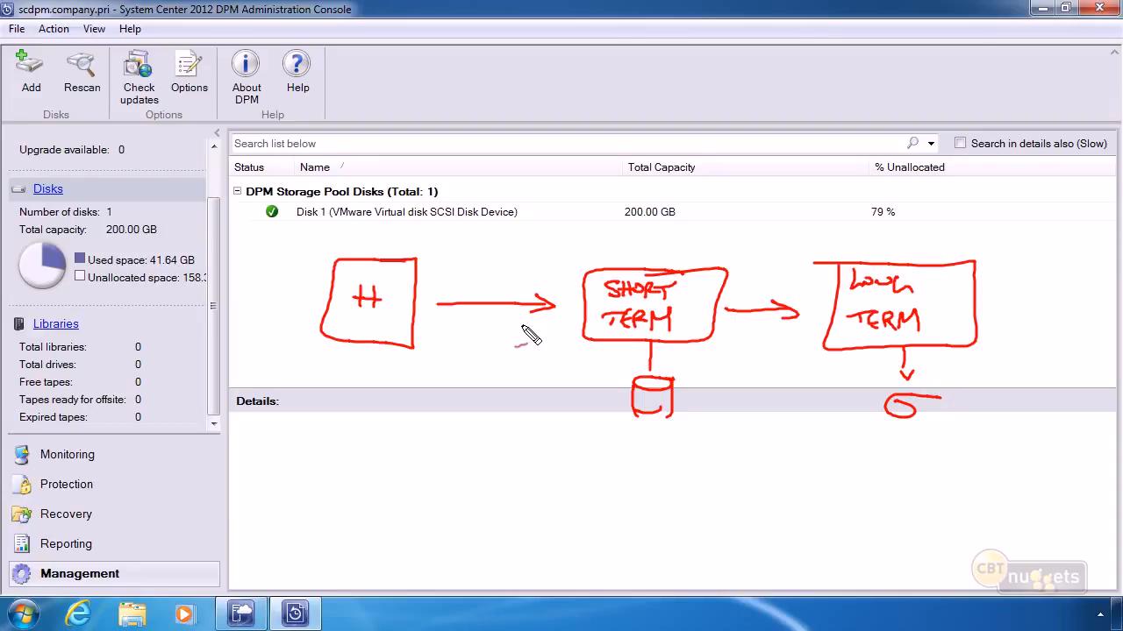
# - Mark the SHORT TERM and LONG TERM boxes with asterisks and circle the LONG TERM one
pyautogui.moveTo(584, 249)
pyautogui.mouseDown()
pyautogui.moveTo(571, 261)
pyautogui.moveTo(589, 257)
pyautogui.mouseUp()
pyautogui.moveTo(577, 244); pyautogui.dragTo(579, 262)
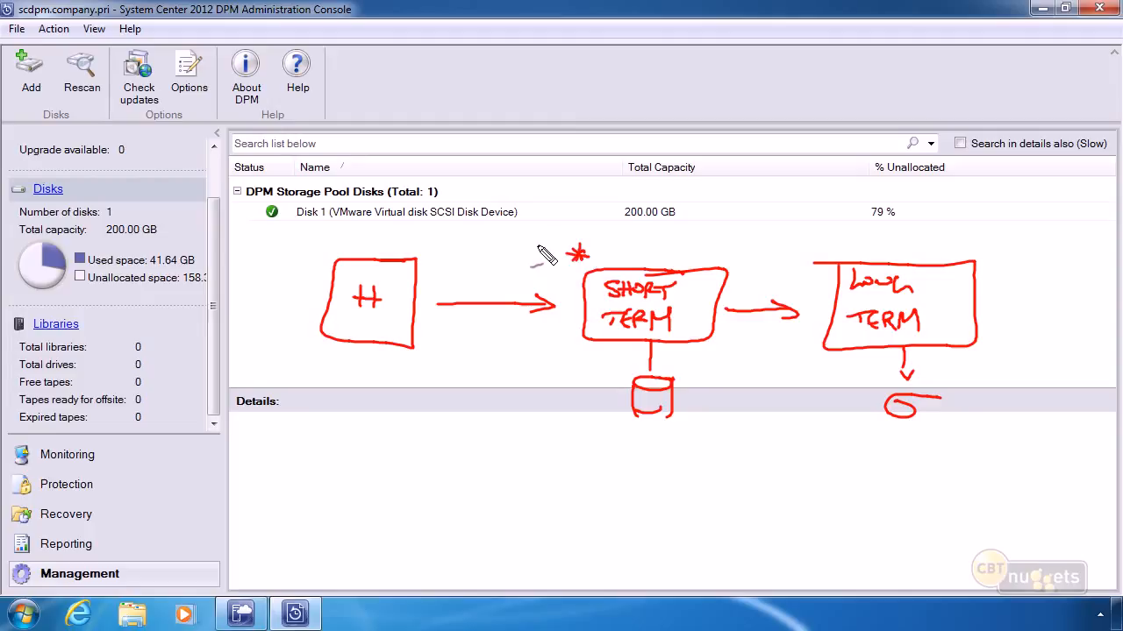
pyautogui.moveTo(840, 241)
pyautogui.mouseDown()
pyautogui.moveTo(825, 255)
pyautogui.moveTo(844, 251)
pyautogui.mouseUp()
pyautogui.moveTo(831, 239); pyautogui.dragTo(833, 256)
pyautogui.moveTo(825, 249)
pyautogui.mouseDown()
pyautogui.moveTo(834, 243)
pyautogui.moveTo(831, 264)
pyautogui.mouseUp()
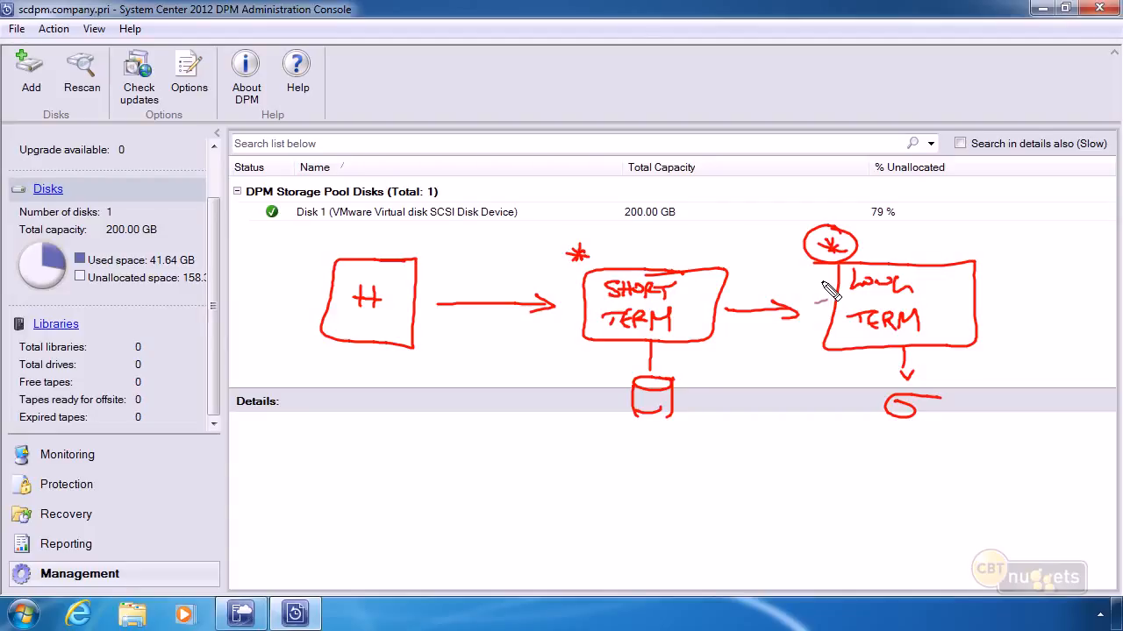
# - Add a wavy line and pointer strokes at the disk and tape, then erase all annotations
pyautogui.moveTo(921, 482)
pyautogui.mouseDown()
pyautogui.moveTo(603, 478)
pyautogui.moveTo(403, 452)
pyautogui.mouseUp()
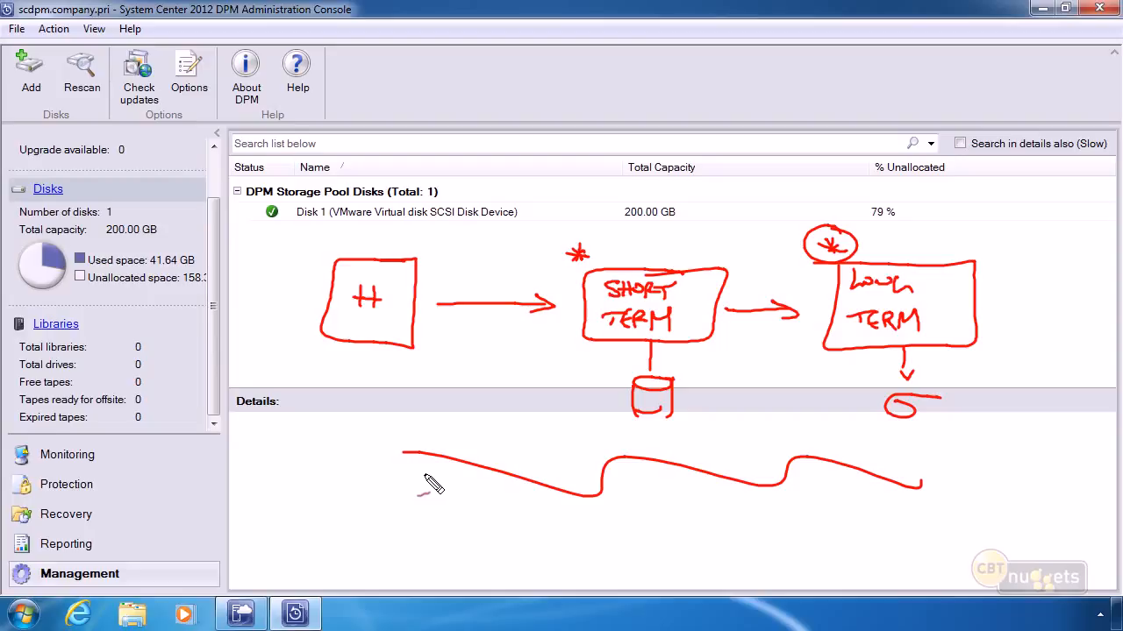
pyautogui.moveTo(621, 401); pyautogui.dragTo(575, 378)
pyautogui.moveTo(875, 405); pyautogui.dragTo(838, 379)
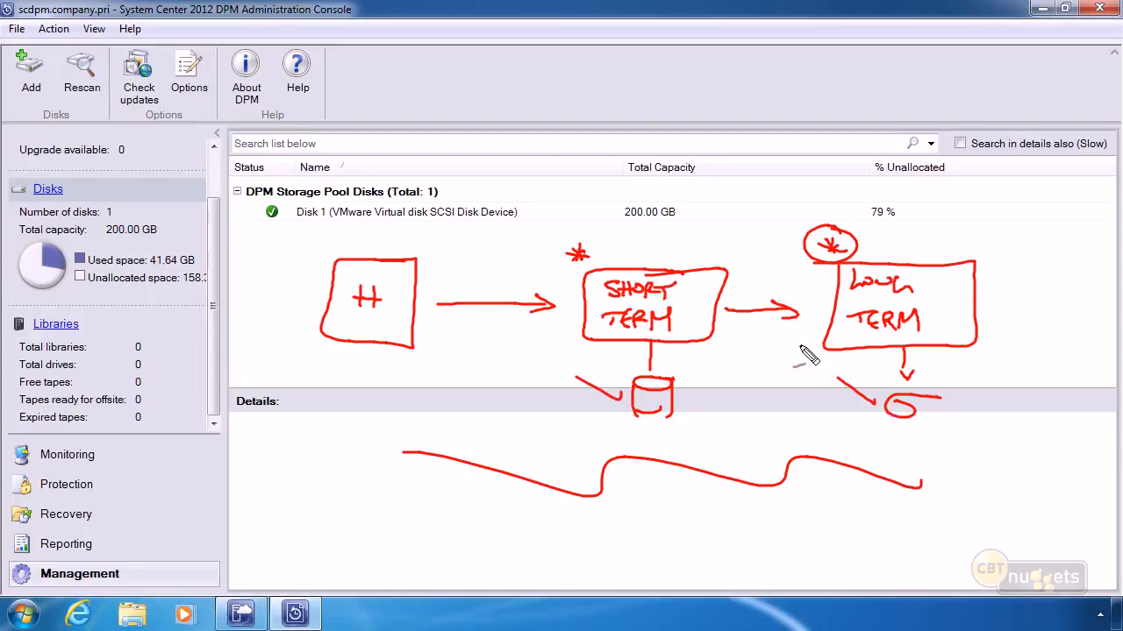
pyautogui.press('Escape')
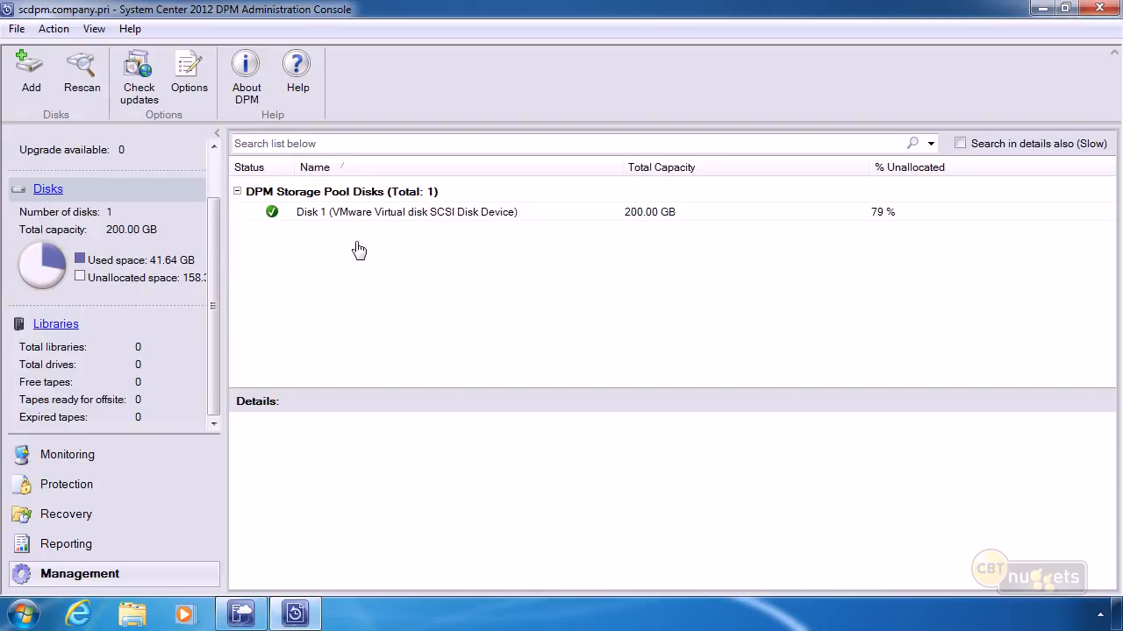
# - In Protection, view the System State and then SCVMM\VirtualManagerDB details of the SCVMM Database & System State group
pyautogui.moveTo(218, 306); pyautogui.dragTo(219, 232)
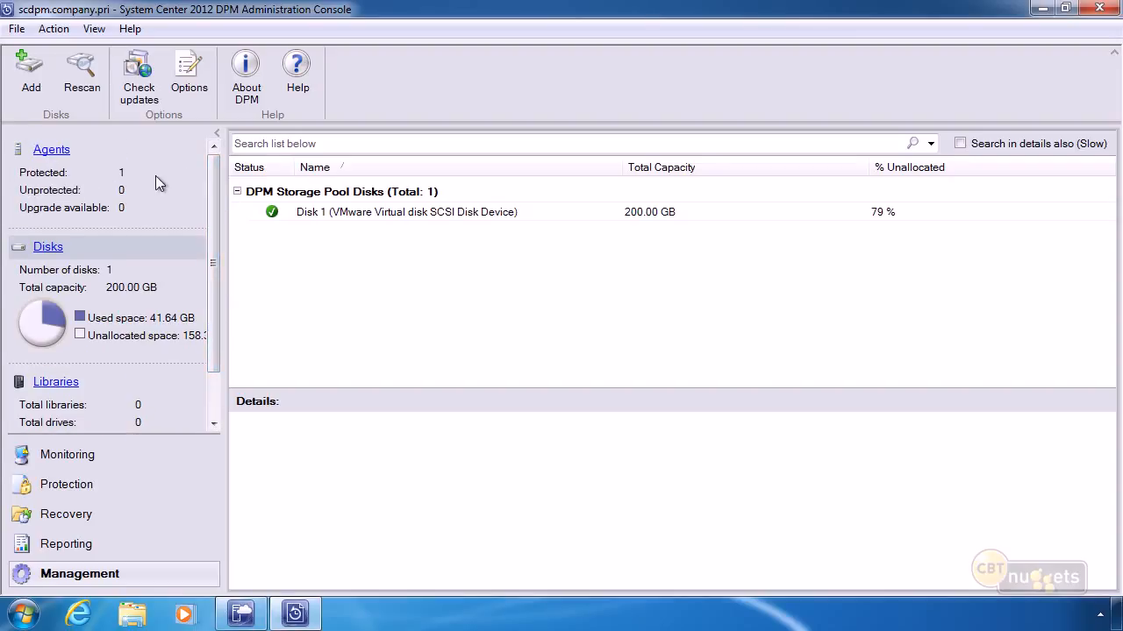
pyautogui.click(58, 485)
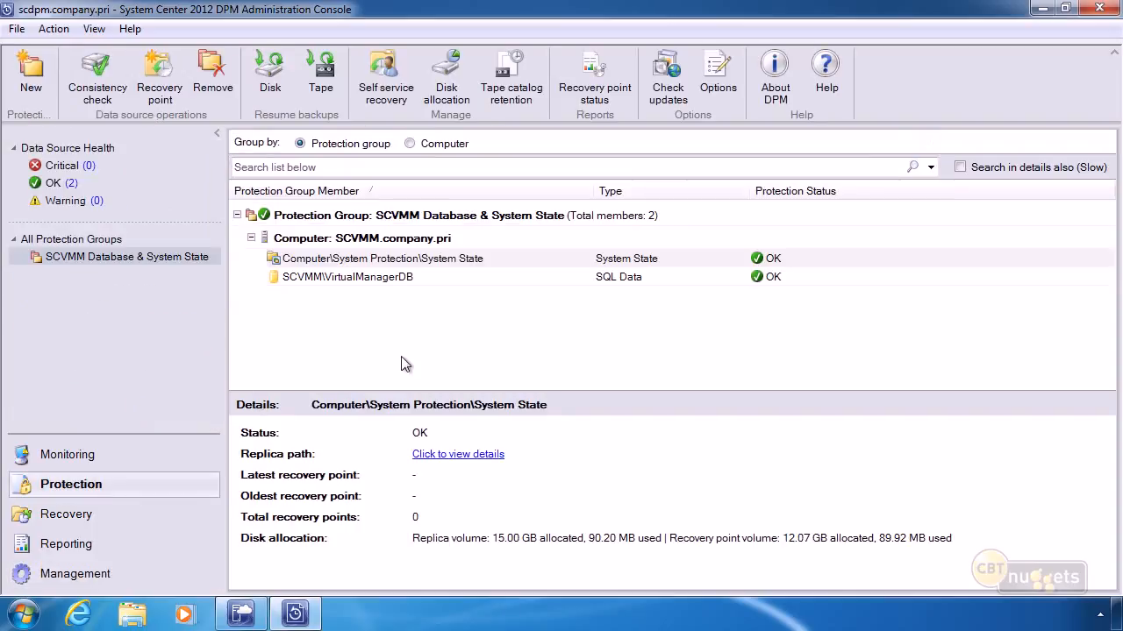
pyautogui.click(375, 263)
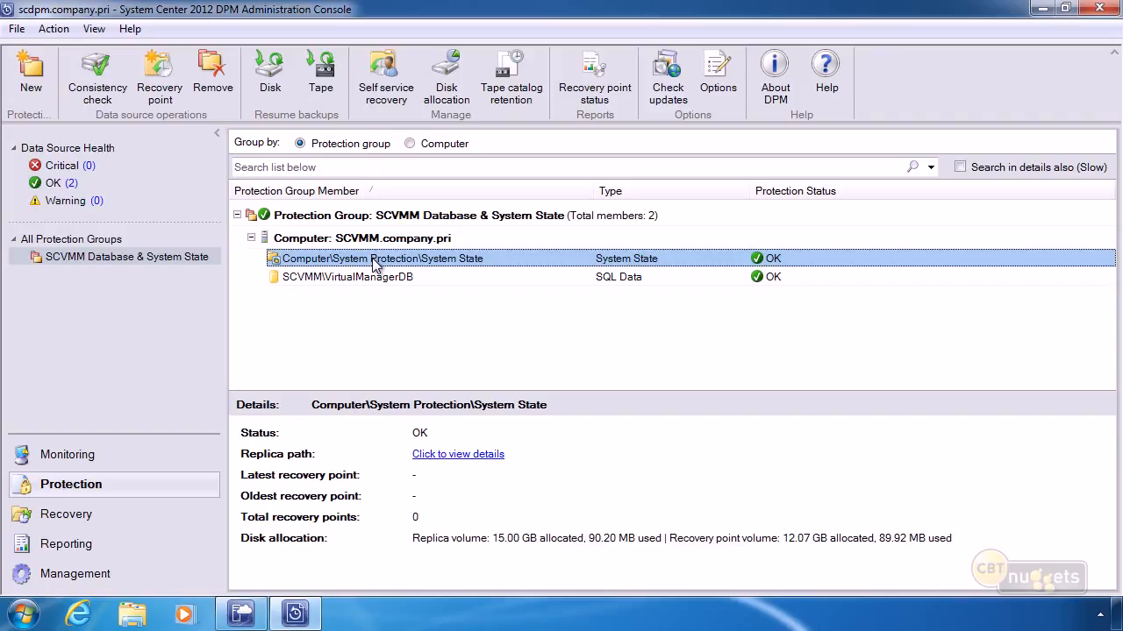
pyautogui.click(372, 281)
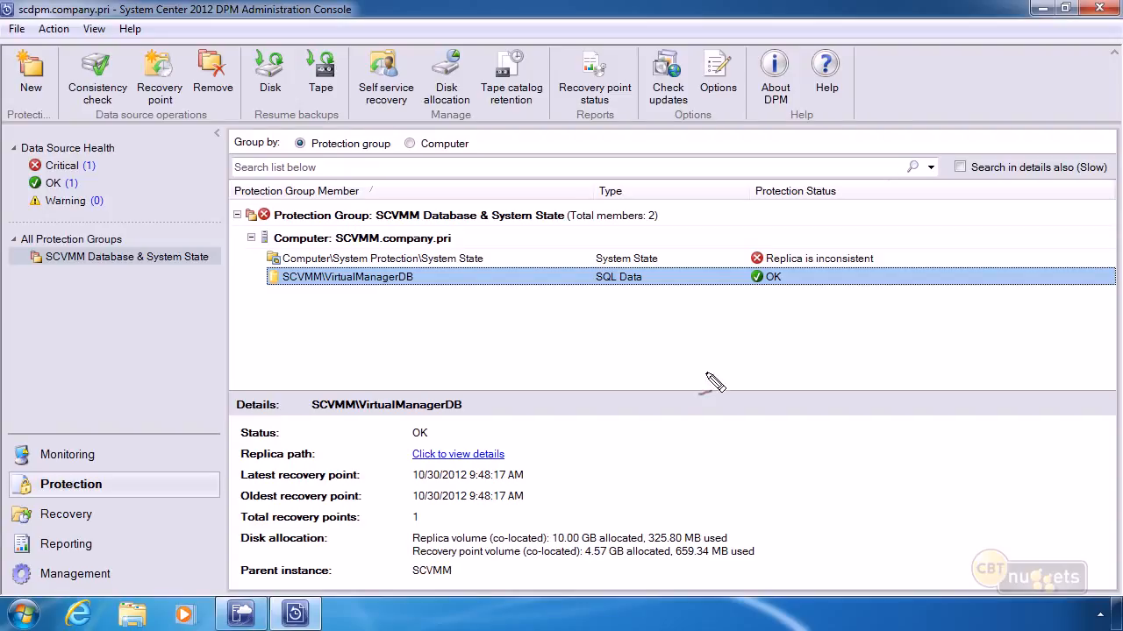
# - Write VSS in a box and link it to a REQUESTOR box
pyautogui.moveTo(687, 377)
pyautogui.mouseDown()
pyautogui.moveTo(711, 375)
pyautogui.moveTo(719, 402)
pyautogui.mouseUp()
pyautogui.moveTo(754, 375); pyautogui.dragTo(746, 419)
pyautogui.moveTo(773, 355)
pyautogui.mouseDown()
pyautogui.moveTo(692, 358)
pyautogui.moveTo(778, 358)
pyautogui.moveTo(779, 379)
pyautogui.moveTo(842, 332)
pyautogui.moveTo(982, 316)
pyautogui.moveTo(821, 313)
pyautogui.moveTo(882, 348)
pyautogui.moveTo(965, 344)
pyautogui.mouseUp()
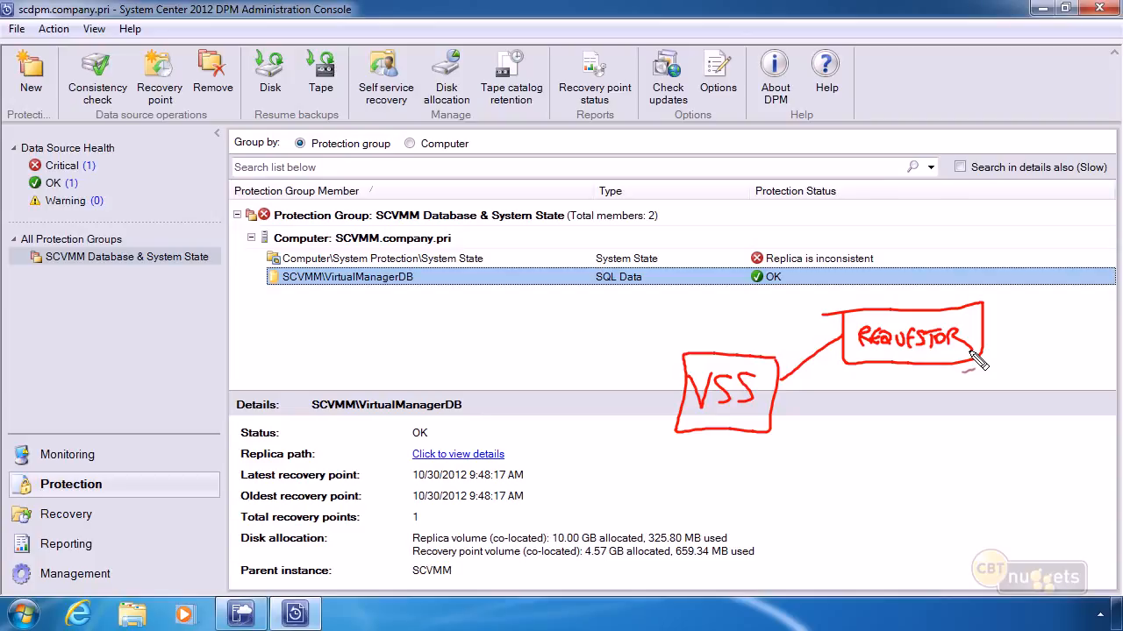
# - Add an asterisk by REQUESTOR and a WRITER box joined to VSS, with SQL feeding it
pyautogui.moveTo(1000, 343); pyautogui.dragTo(995, 361)
pyautogui.moveTo(990, 351); pyautogui.dragTo(1010, 360)
pyautogui.moveTo(672, 363)
pyautogui.mouseDown()
pyautogui.moveTo(609, 342)
pyautogui.moveTo(581, 305)
pyautogui.moveTo(605, 356)
pyautogui.mouseUp()
pyautogui.moveTo(449, 320)
pyautogui.mouseDown()
pyautogui.moveTo(466, 333)
pyautogui.moveTo(543, 337)
pyautogui.moveTo(555, 350)
pyautogui.mouseUp()
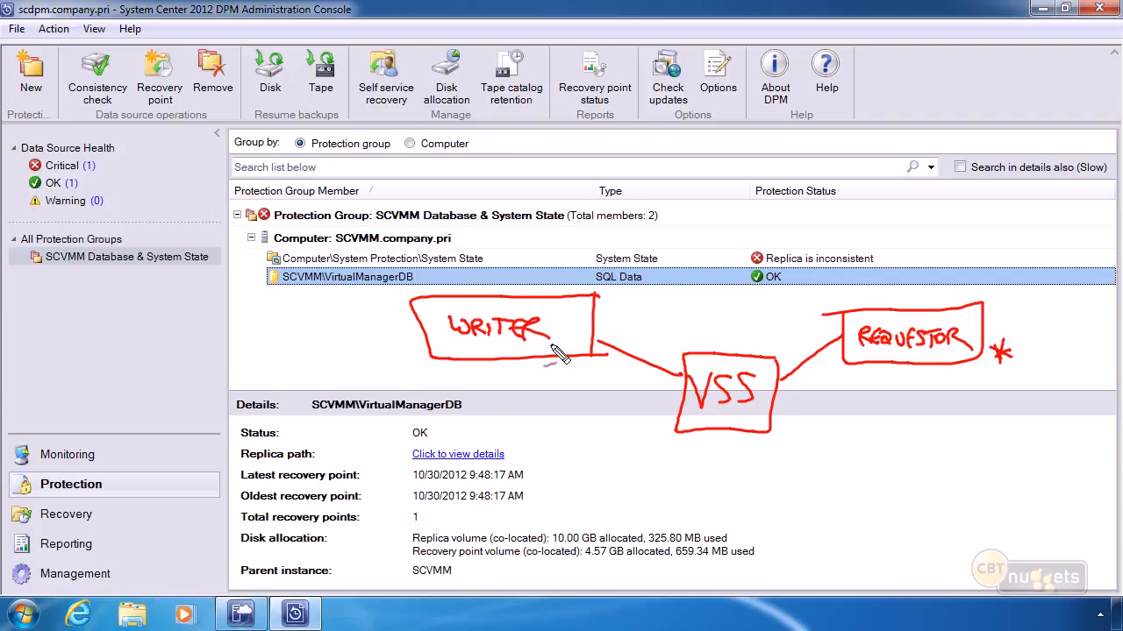
pyautogui.moveTo(335, 307)
pyautogui.mouseDown()
pyautogui.moveTo(314, 327)
pyautogui.moveTo(363, 324)
pyautogui.moveTo(402, 342)
pyautogui.mouseUp()
pyautogui.moveTo(386, 334); pyautogui.dragTo(390, 350)
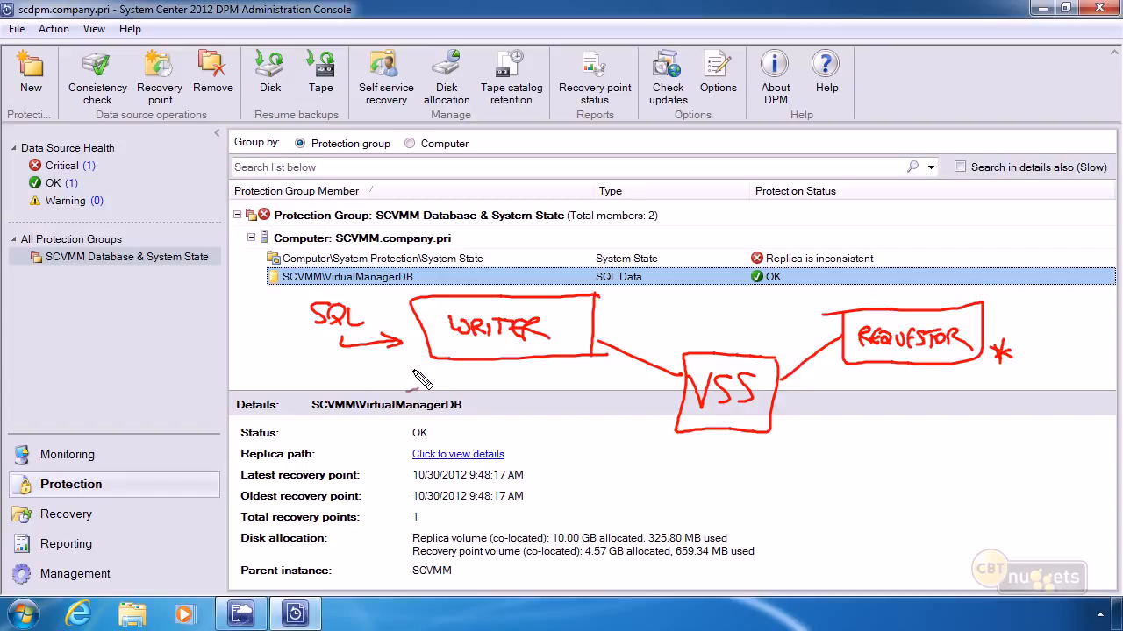
# - Draw a PROVIDER box with a disk beneath VSS
pyautogui.moveTo(724, 433)
pyautogui.mouseDown()
pyautogui.moveTo(725, 453)
pyautogui.moveTo(665, 505)
pyautogui.moveTo(812, 458)
pyautogui.mouseUp()
pyautogui.moveTo(686, 496)
pyautogui.mouseDown()
pyautogui.moveTo(712, 478)
pyautogui.moveTo(794, 488)
pyautogui.mouseUp()
pyautogui.moveTo(737, 513)
pyautogui.mouseDown()
pyautogui.moveTo(763, 534)
pyautogui.moveTo(738, 570)
pyautogui.moveTo(709, 580)
pyautogui.mouseUp()
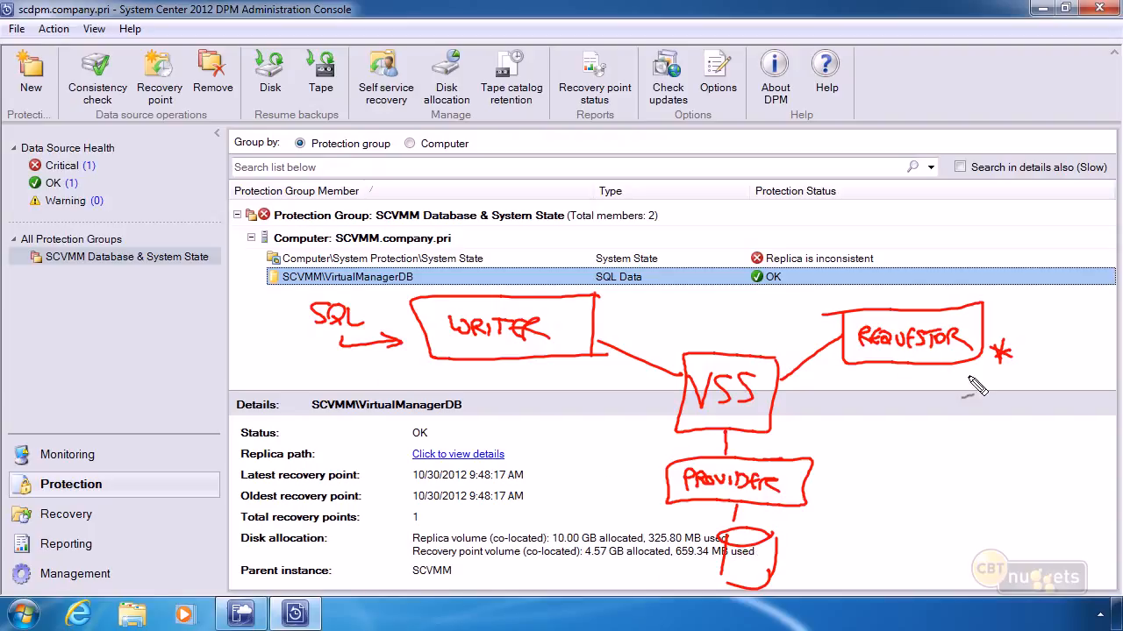
# - Circle SQL, write AD and EXCHANGE, add arrows toward VSS, then erase all annotations
pyautogui.moveTo(1043, 490)
pyautogui.mouseDown()
pyautogui.moveTo(1016, 366)
pyautogui.moveTo(1028, 375)
pyautogui.mouseUp()
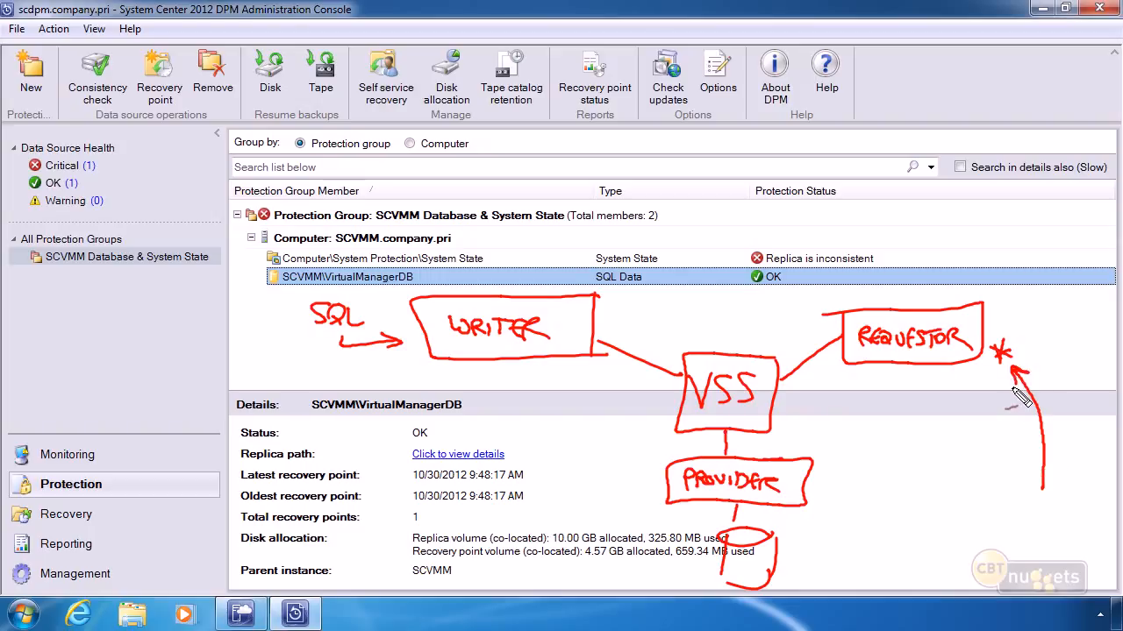
pyautogui.moveTo(807, 330)
pyautogui.mouseDown()
pyautogui.moveTo(614, 327)
pyautogui.moveTo(626, 343)
pyautogui.mouseUp()
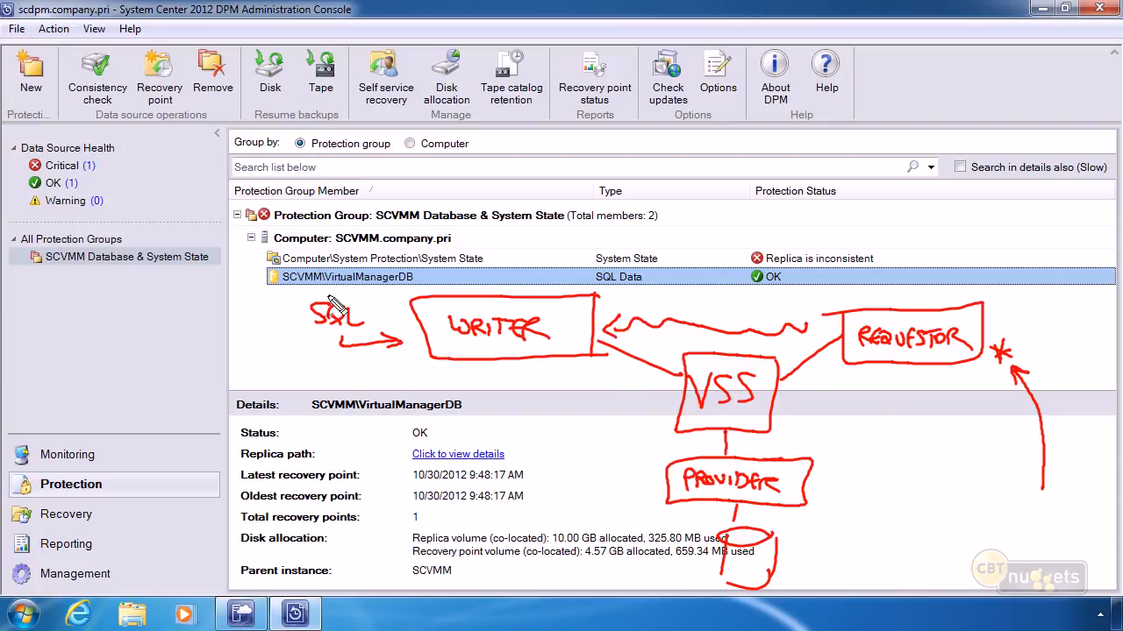
pyautogui.moveTo(303, 303); pyautogui.dragTo(311, 321)
pyautogui.moveTo(246, 372)
pyautogui.mouseDown()
pyautogui.moveTo(270, 361)
pyautogui.moveTo(238, 396)
pyautogui.moveTo(263, 402)
pyautogui.moveTo(334, 392)
pyautogui.moveTo(326, 405)
pyautogui.moveTo(332, 386)
pyautogui.moveTo(349, 404)
pyautogui.moveTo(366, 385)
pyautogui.mouseUp()
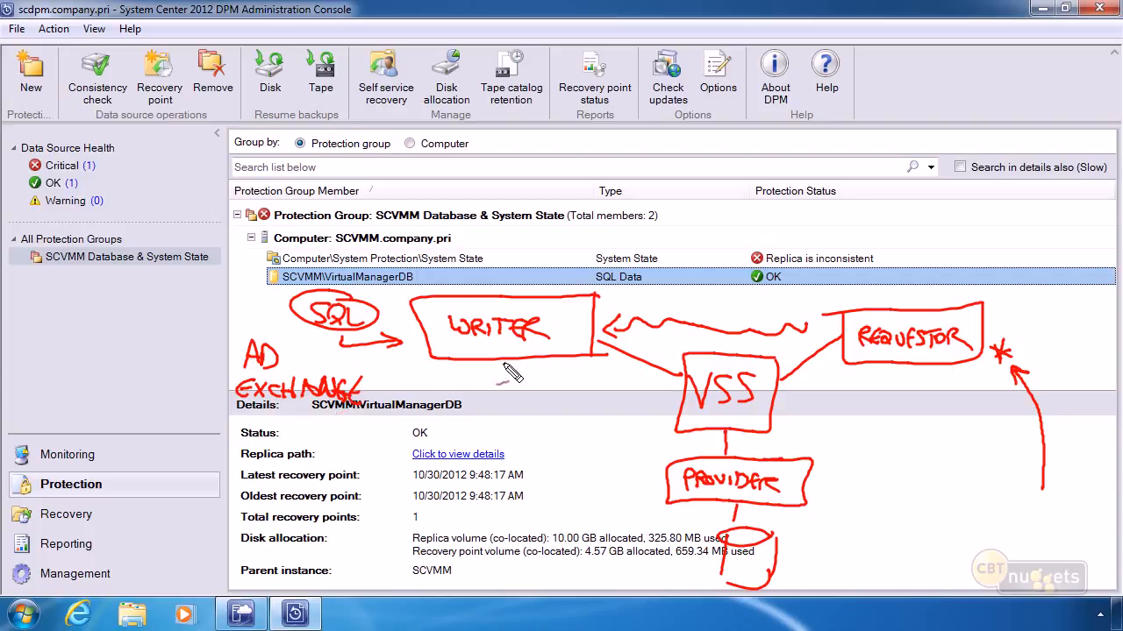
pyautogui.moveTo(592, 379); pyautogui.dragTo(641, 435)
pyautogui.moveTo(849, 381); pyautogui.dragTo(830, 430)
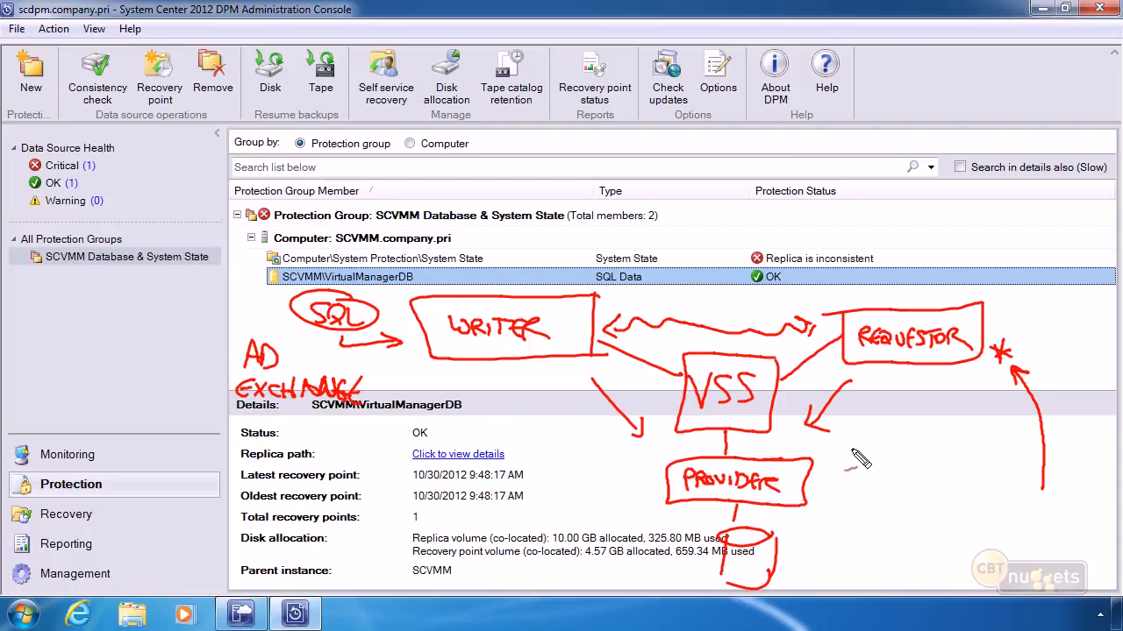
pyautogui.press('Escape')
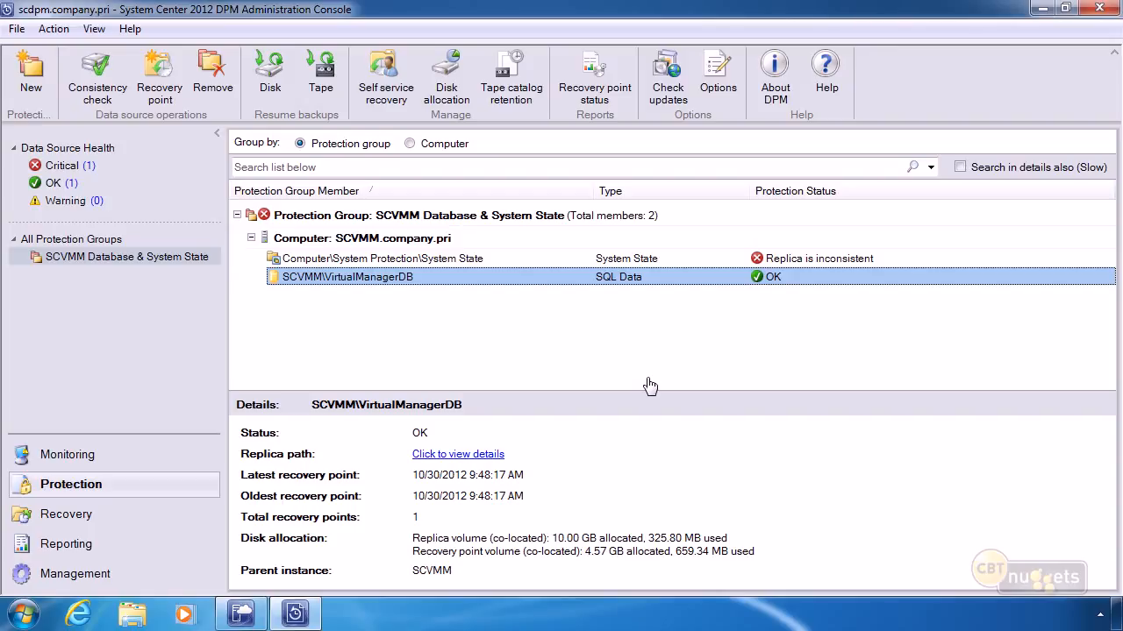
# - Select the System State data source to view its 'Replica is inconsistent' details
pyautogui.click(646, 261)
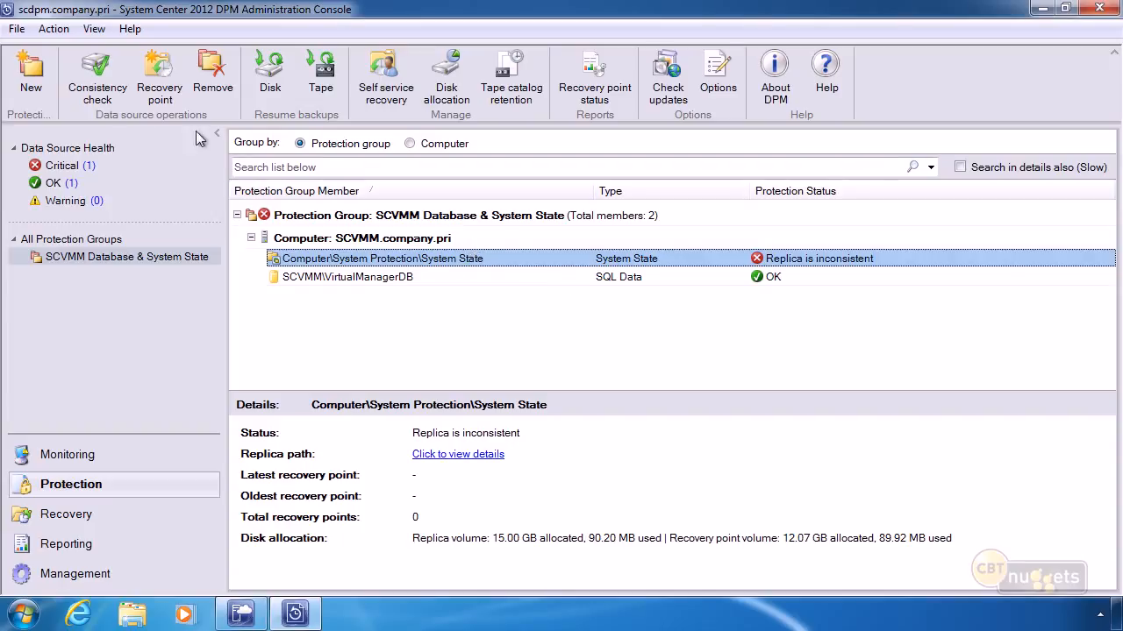
pyautogui.click(95, 76)
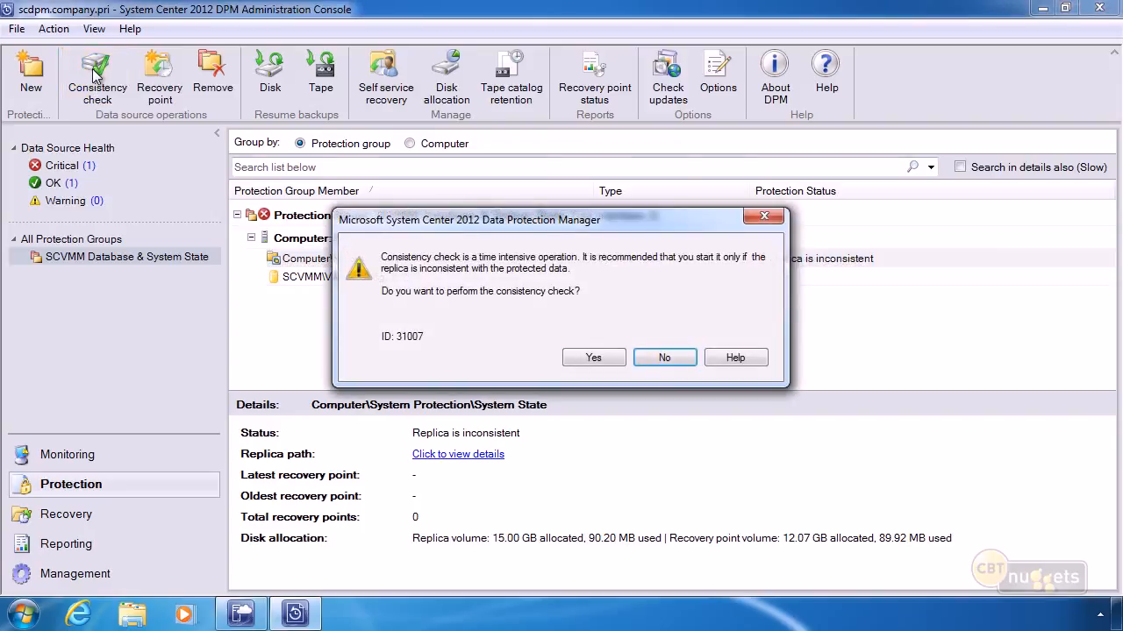
pyautogui.click(665, 359)
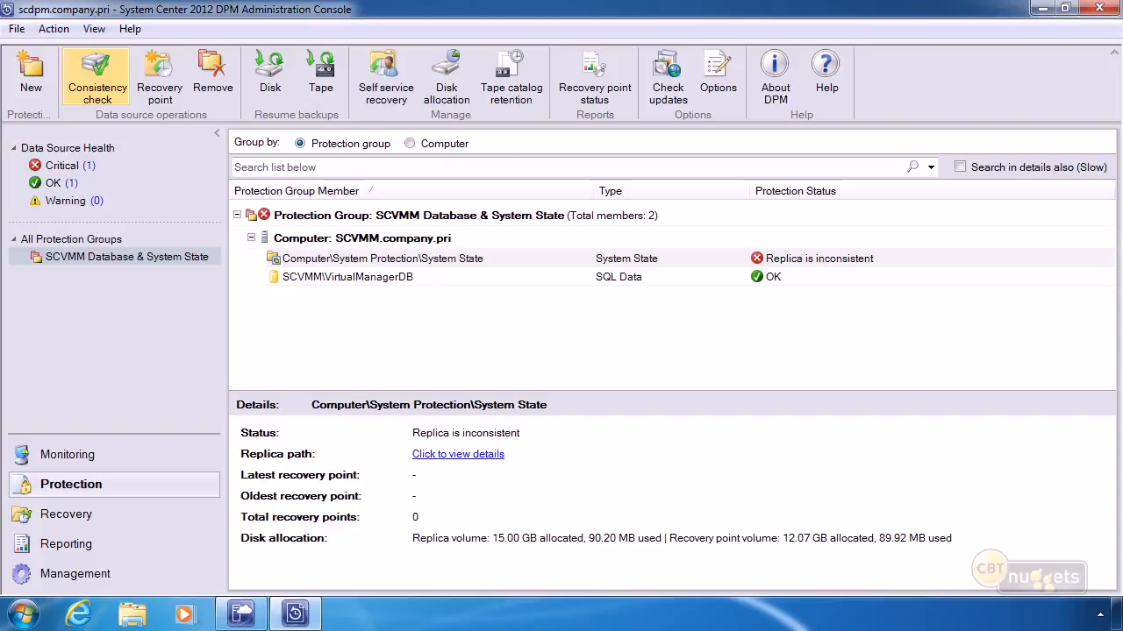
pyautogui.click(88, 578)
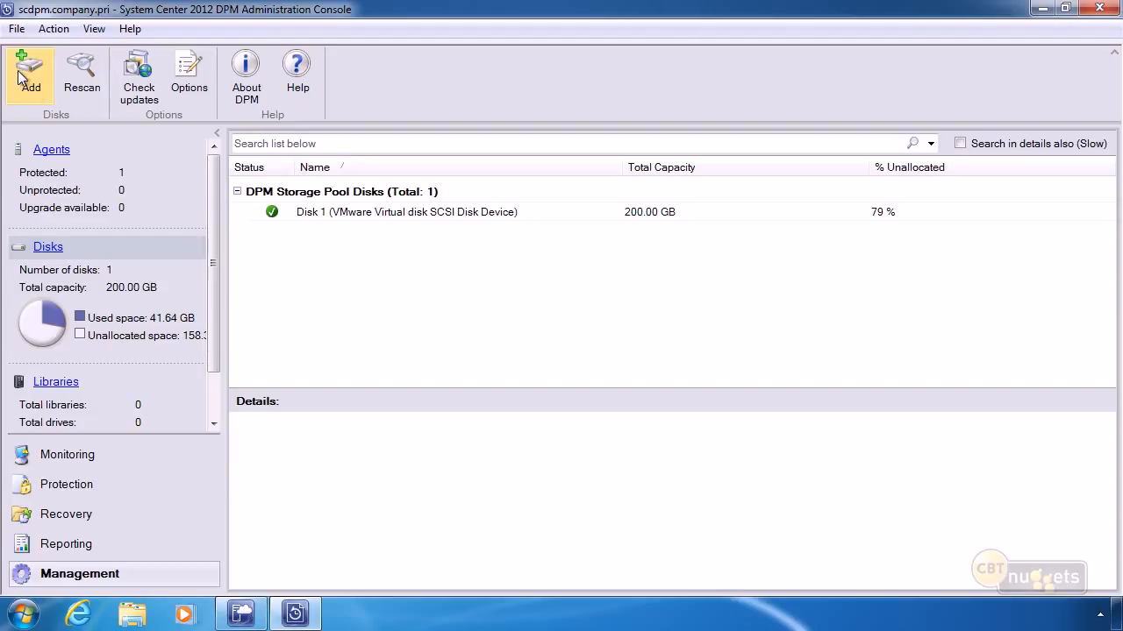
# - From the Agents list in Management, launch the Protection Agent Installation Wizard
pyautogui.click(55, 151)
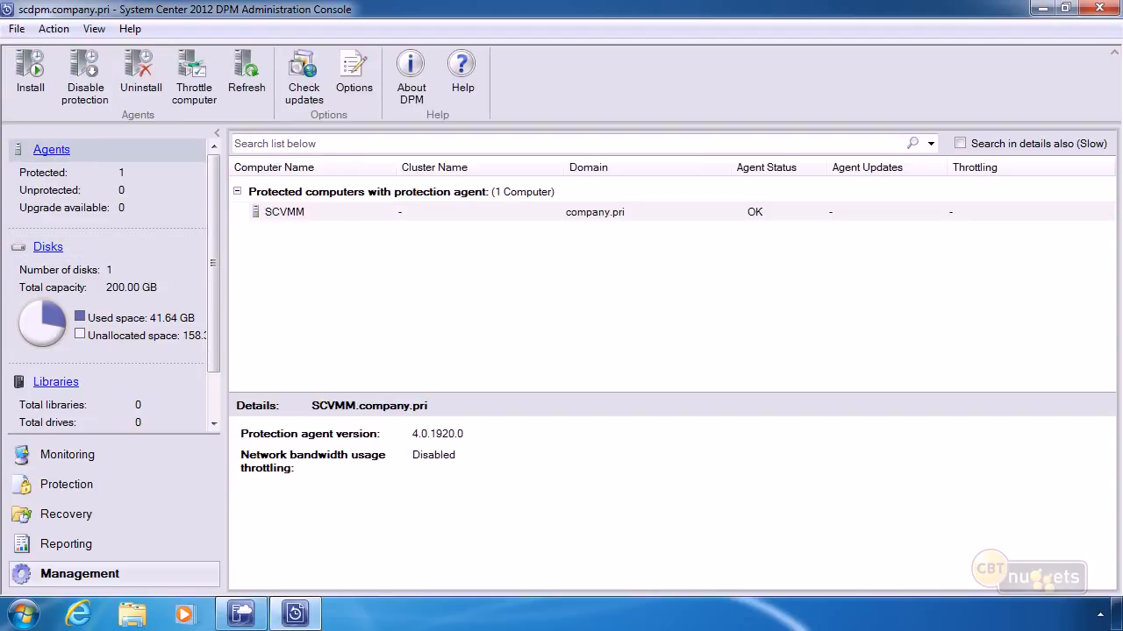
pyautogui.click(30, 75)
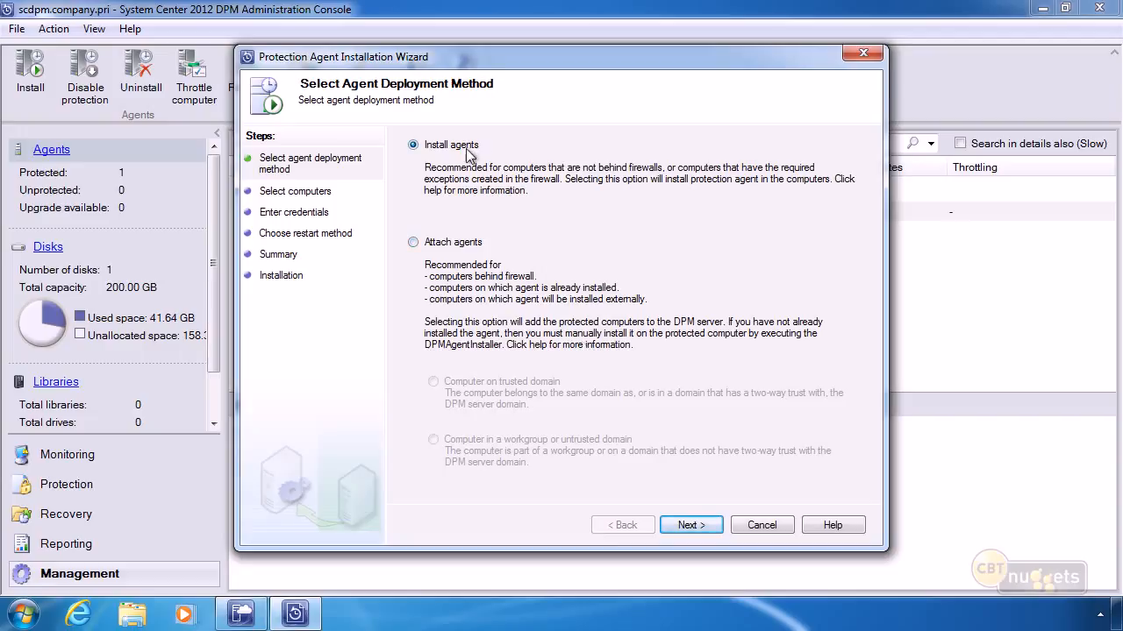
# - Add HYPERV1, HYPERV2 and HYPERV3 as selected computers and advance to the credentials step
pyautogui.click(691, 524)
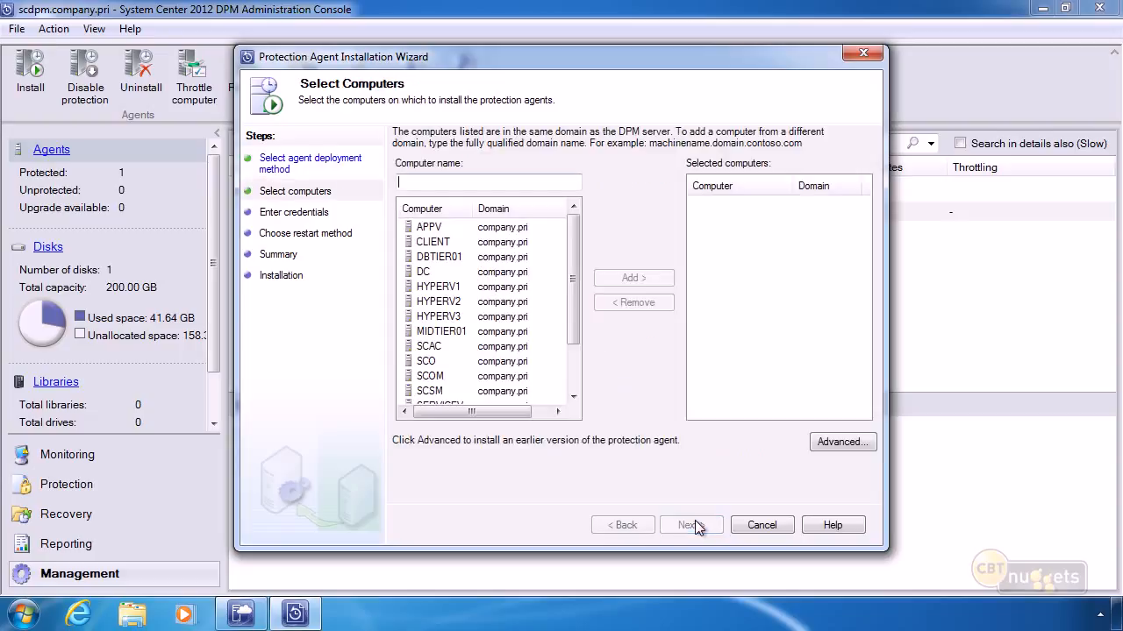
pyautogui.click(439, 287)
pyautogui.click(634, 277)
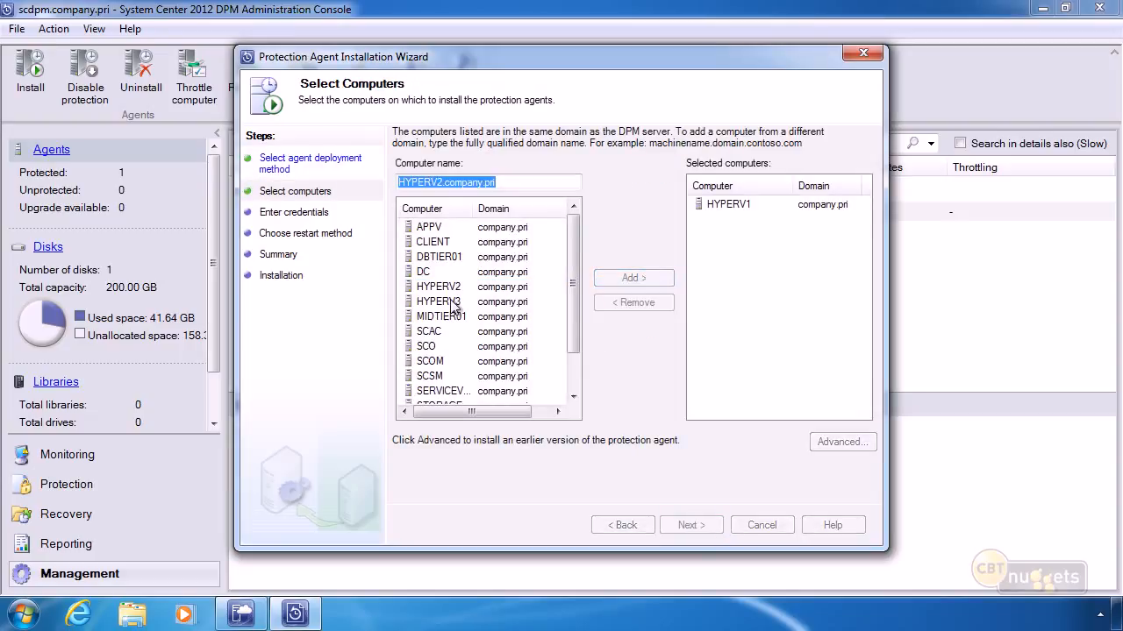
pyautogui.click(455, 303)
pyautogui.click(456, 288)
pyautogui.click(627, 279)
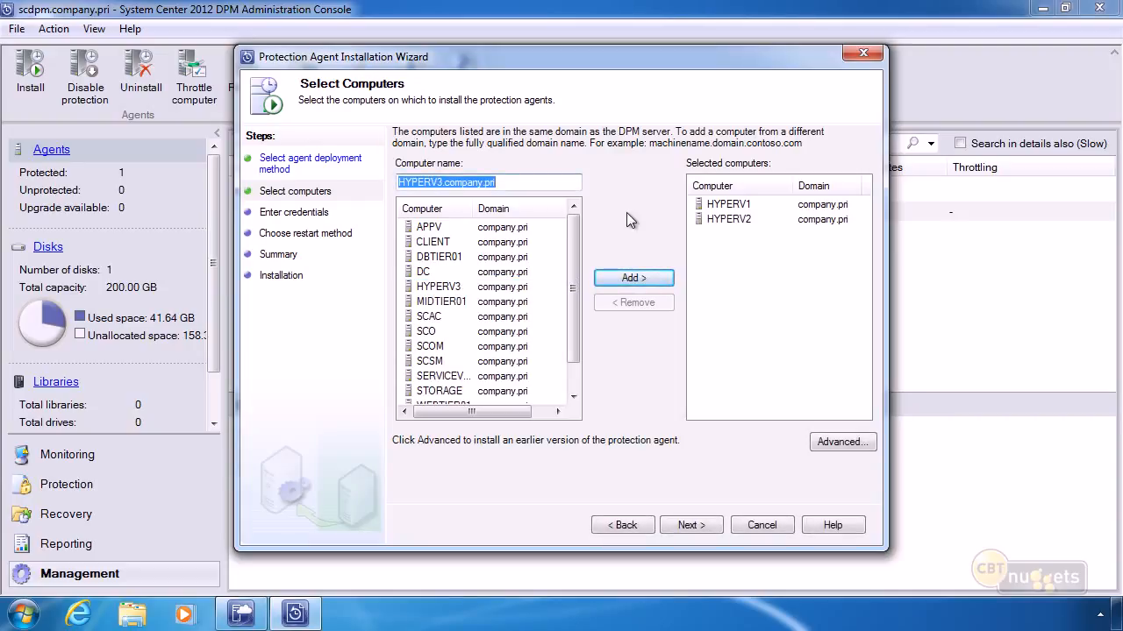
pyautogui.click(690, 524)
# - Enter the domain administrator's user name and password and advance to Select Cluster Nodes
pyautogui.write('gshields')
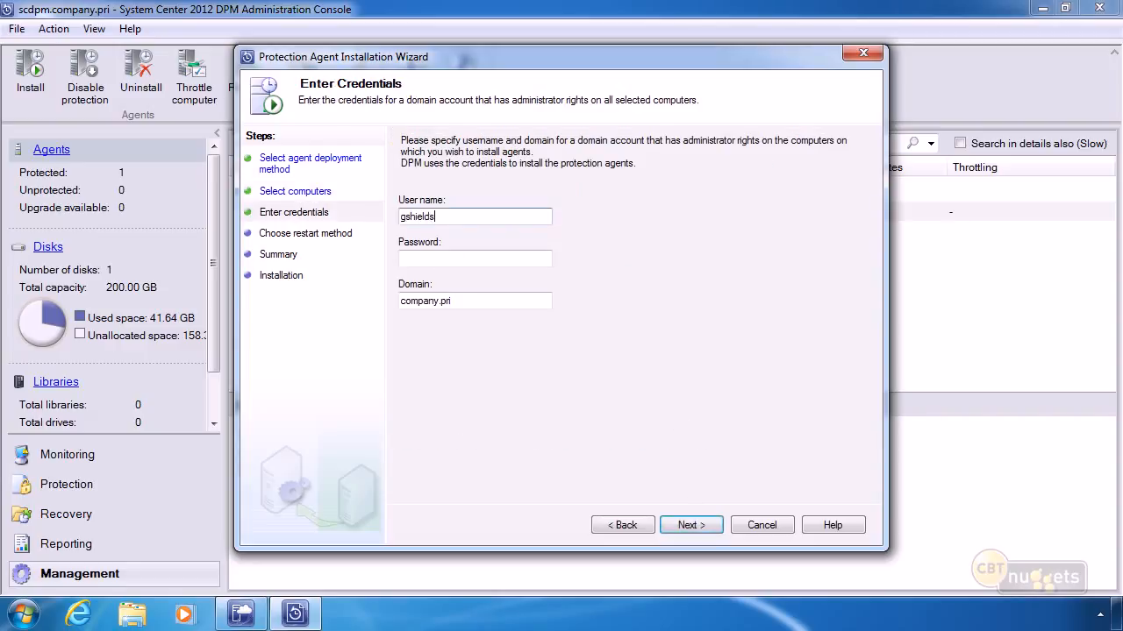
pyautogui.press('Tab')
pyautogui.write('********')
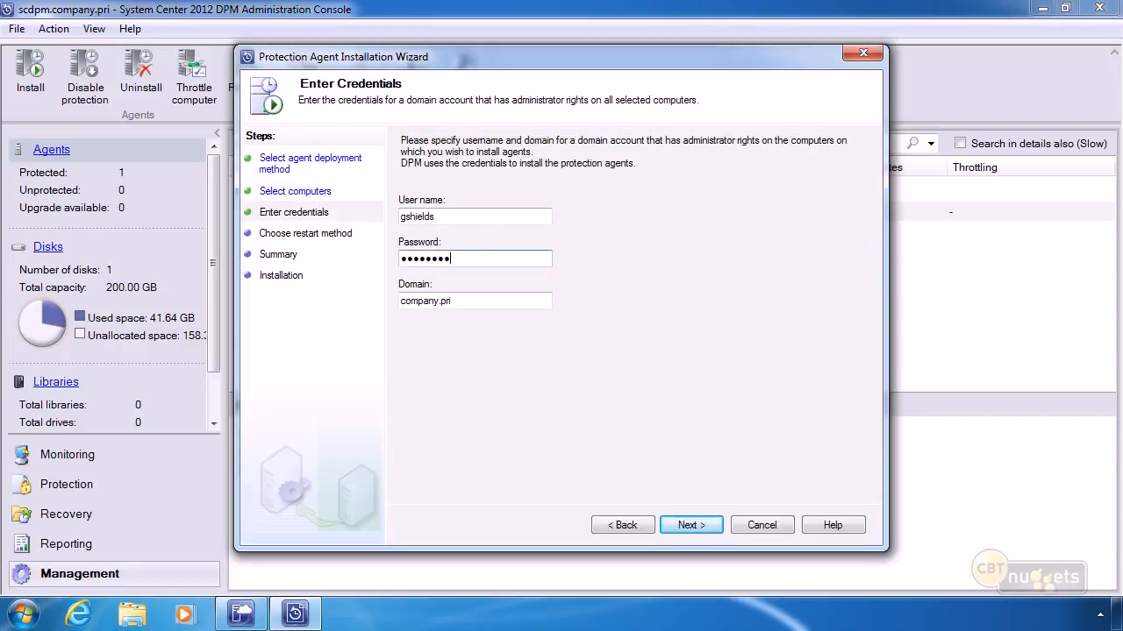
pyautogui.click(690, 525)
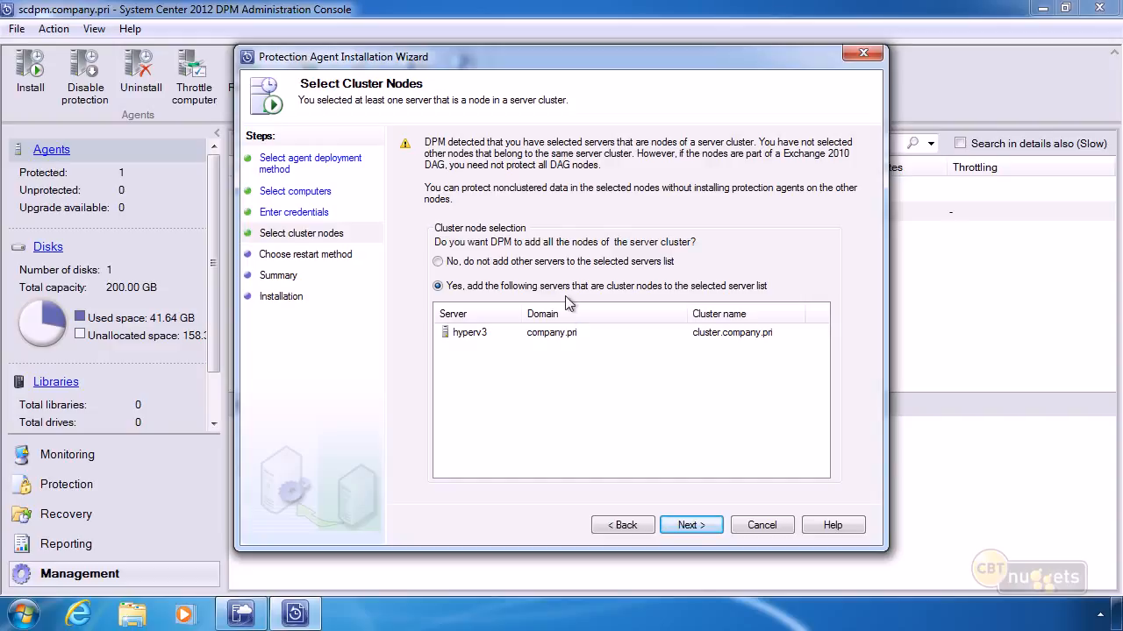
# - Keep the cluster nodes included and let DPM restart the selected computers after agent installation
pyautogui.click(465, 339)
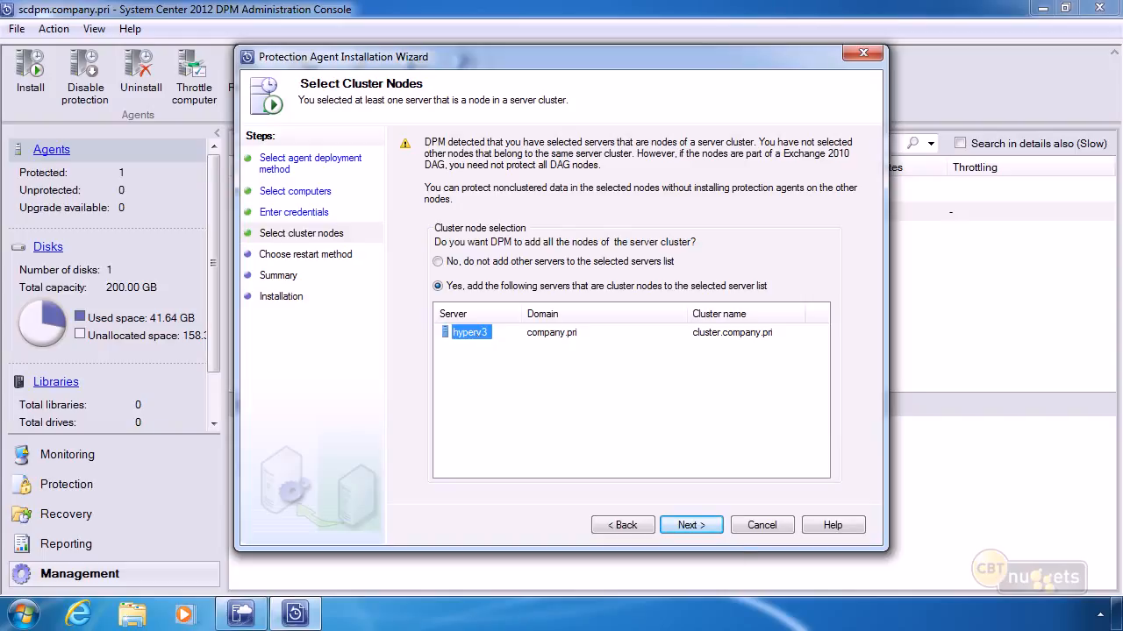
pyautogui.click(692, 525)
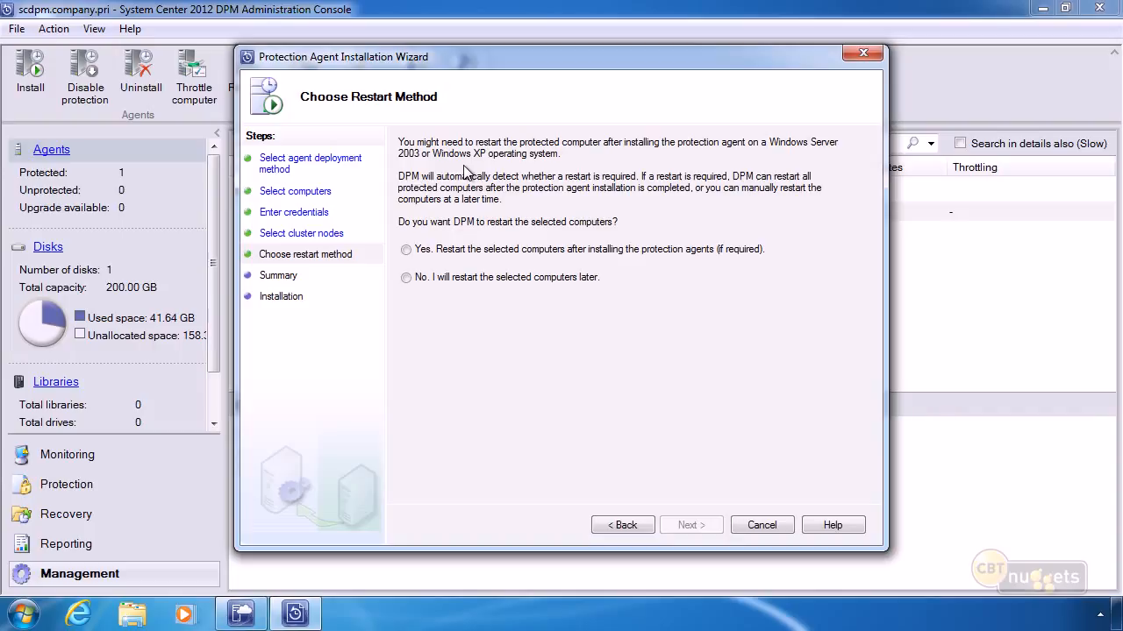
pyautogui.click(405, 250)
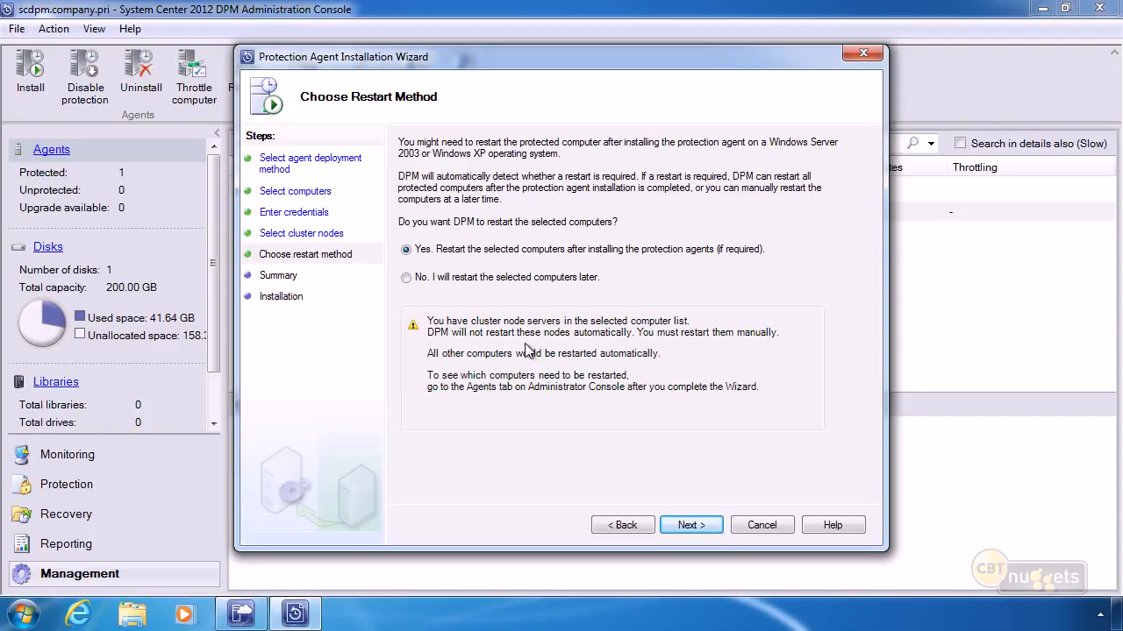
pyautogui.click(689, 526)
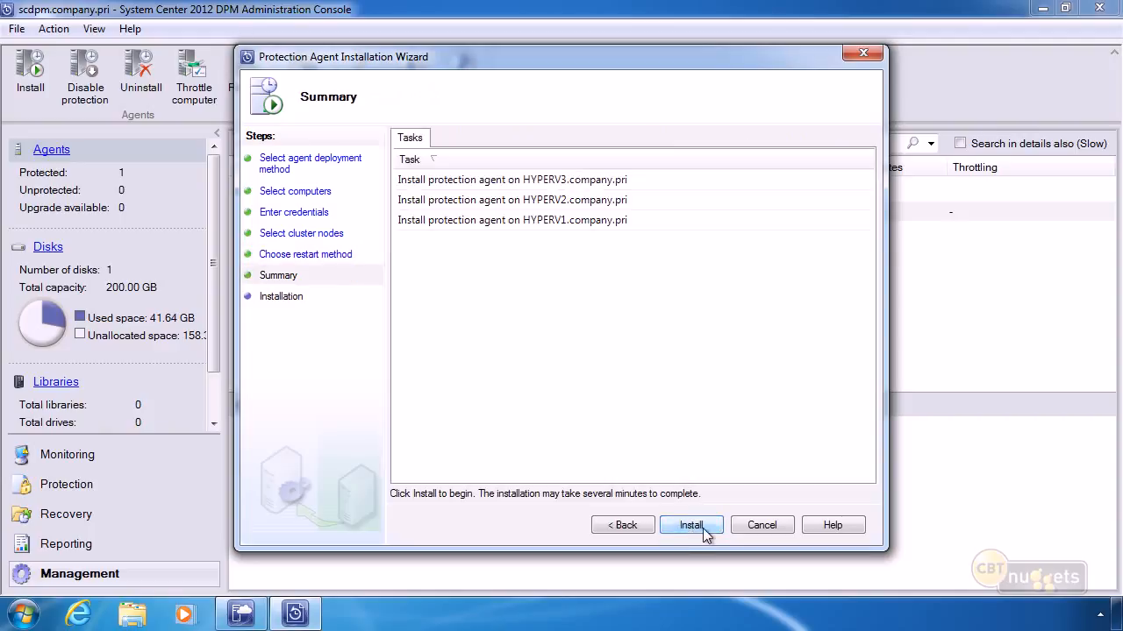
# - Install the protection agents on HYPERV1–3, close the wizard, and show the storage pool disks
pyautogui.click(690, 527)
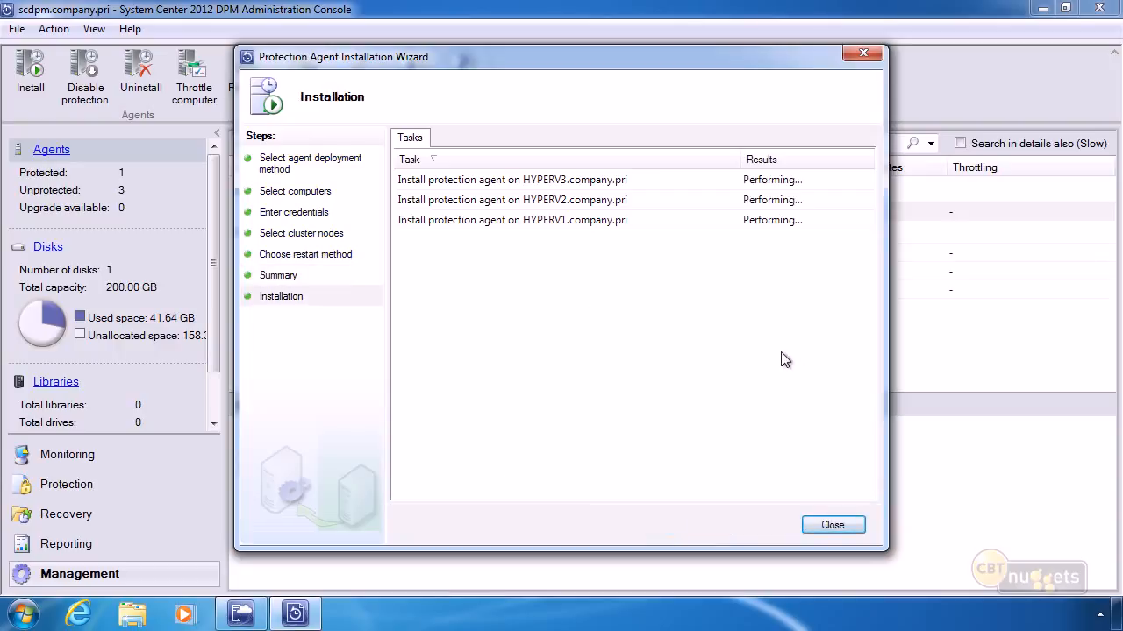
pyautogui.click(828, 524)
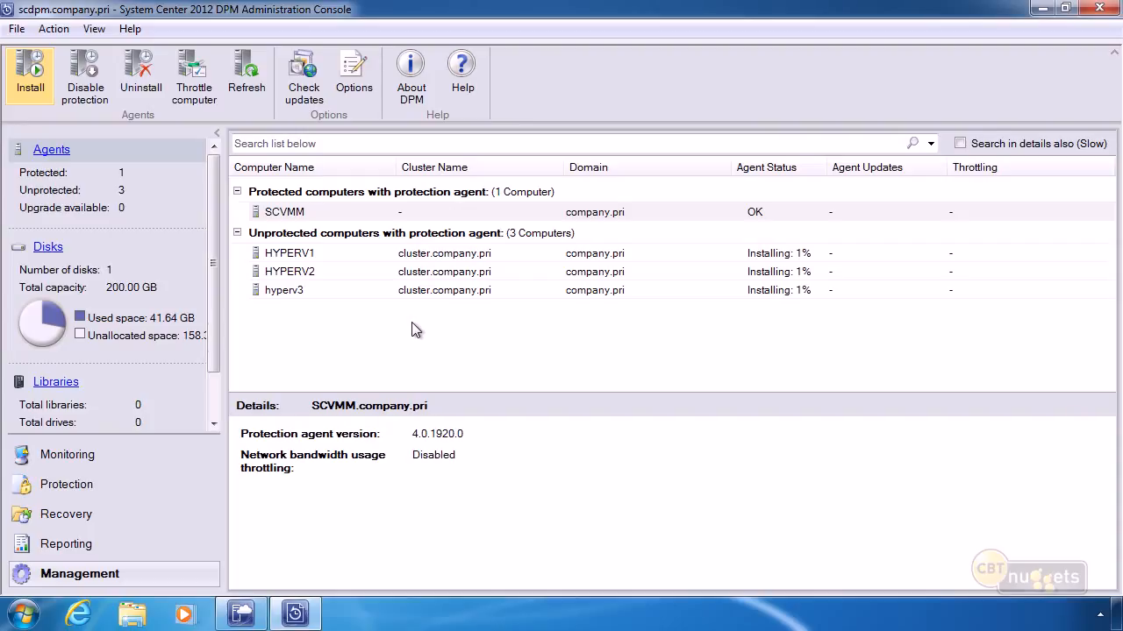
pyautogui.click(48, 249)
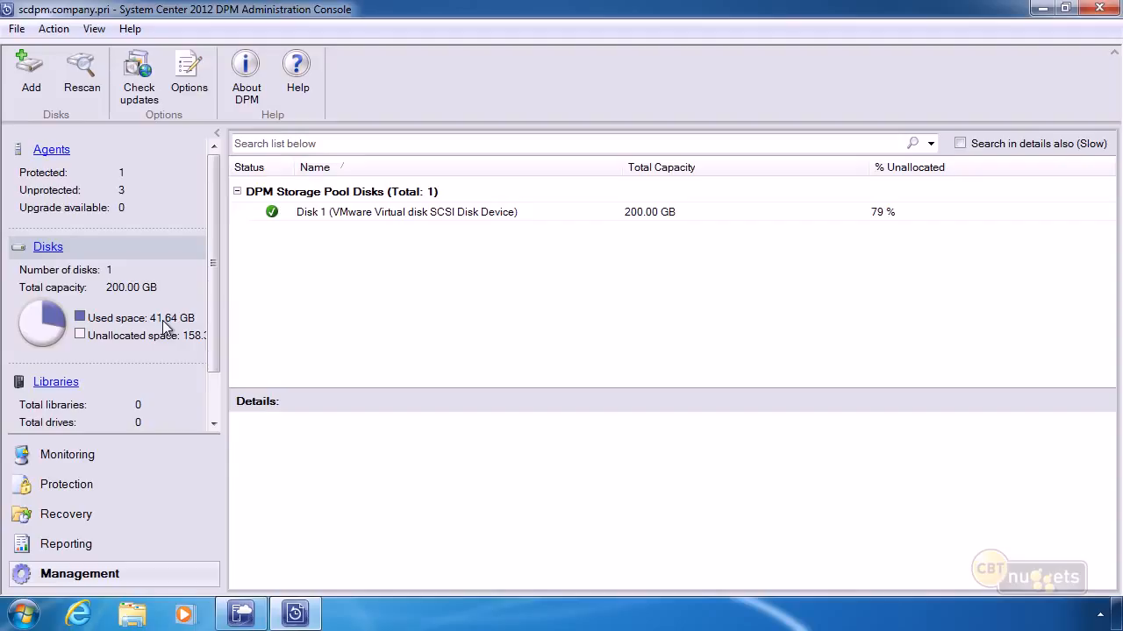
# - Try adding a disk to the storage pool, find none available, and cancel
pyautogui.click(32, 85)
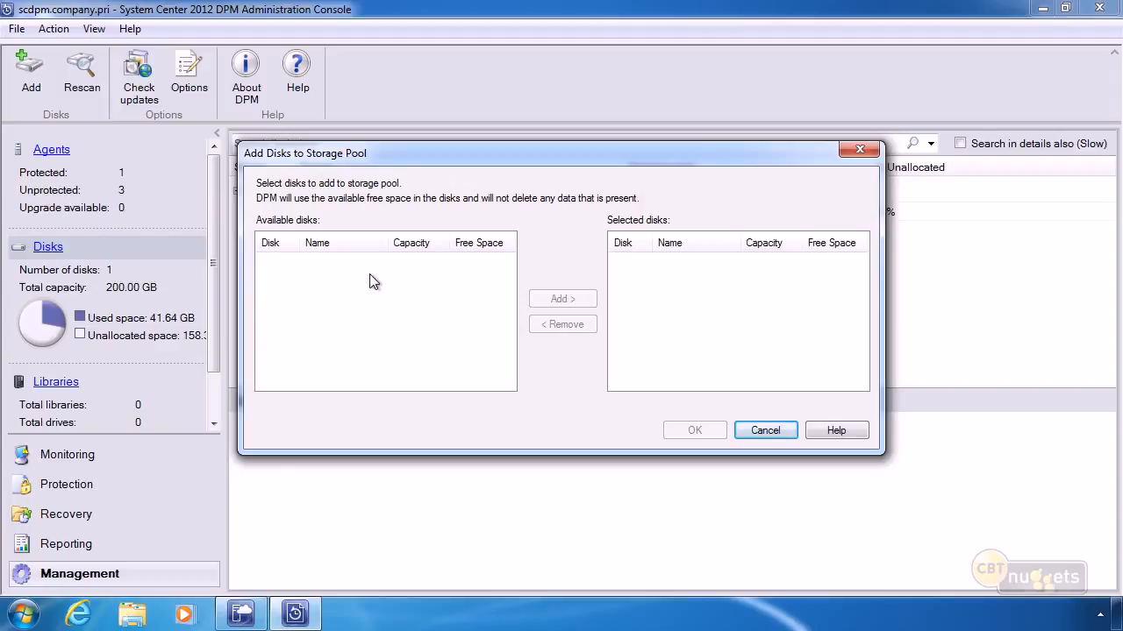
pyautogui.click(764, 430)
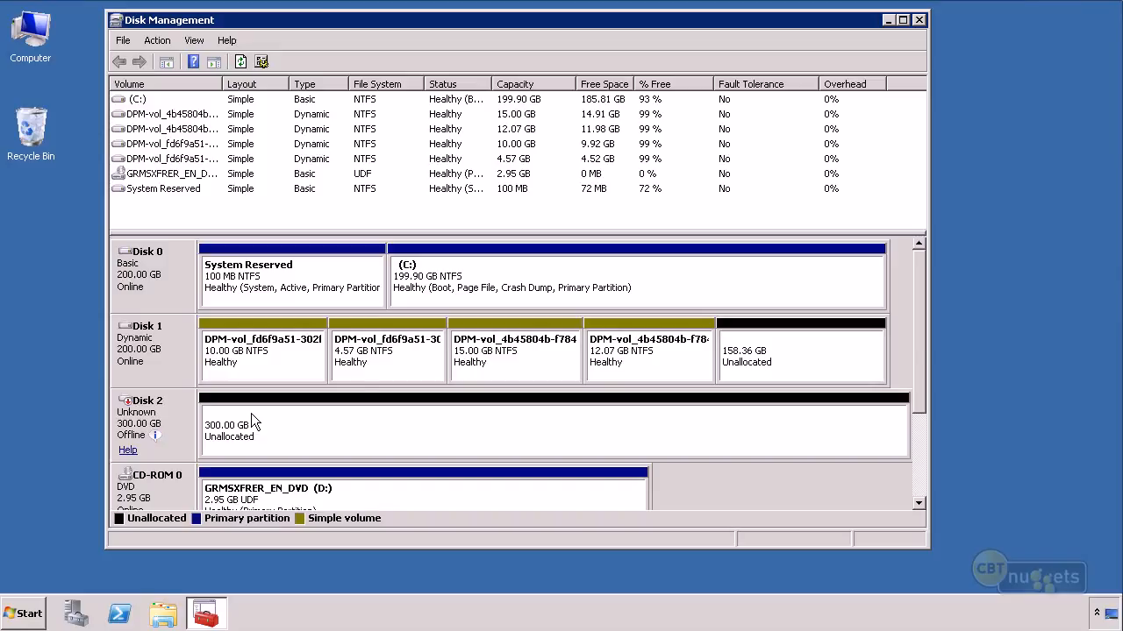
# - Bring Disk 2 online and initialize it with the MBR partition style
pyautogui.rightClick(175, 417)
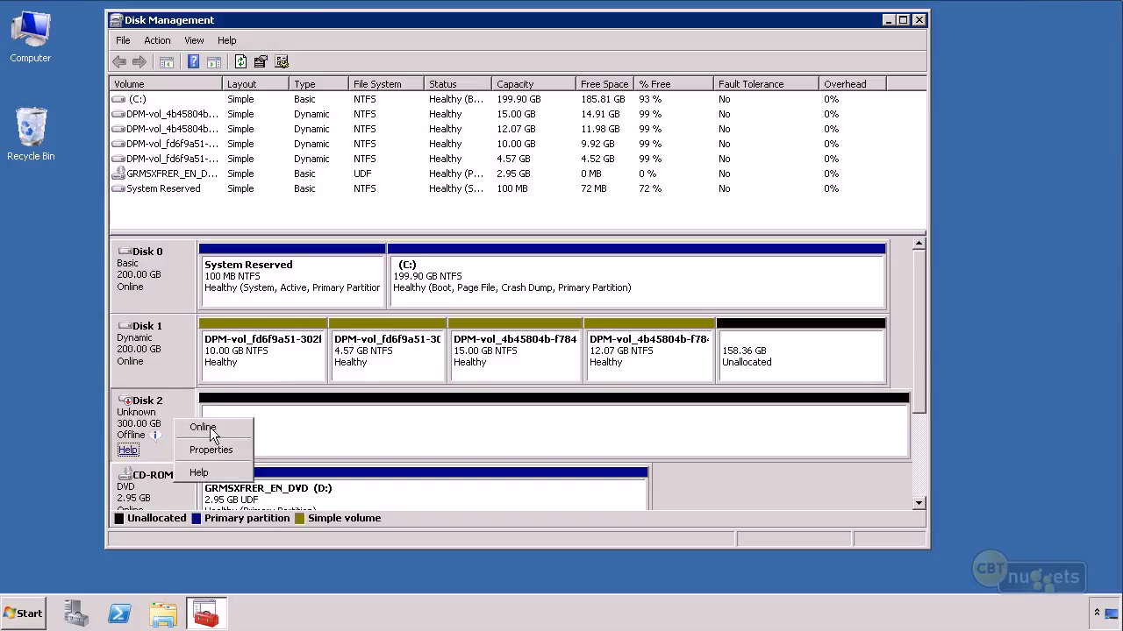
pyautogui.click(202, 428)
pyautogui.rightClick(184, 424)
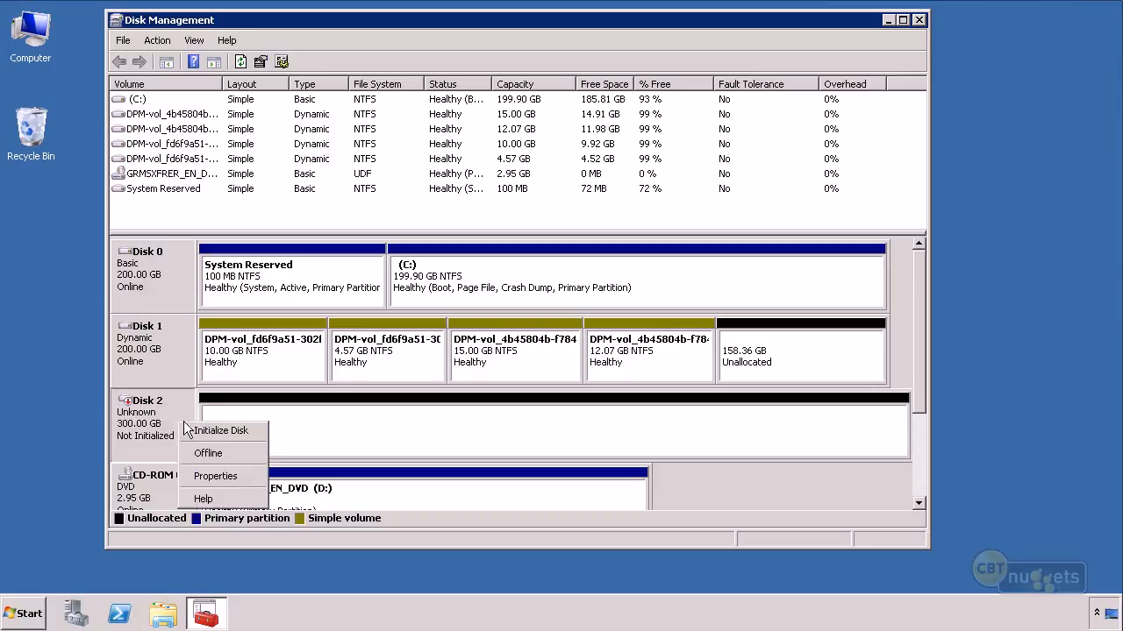
pyautogui.click(215, 431)
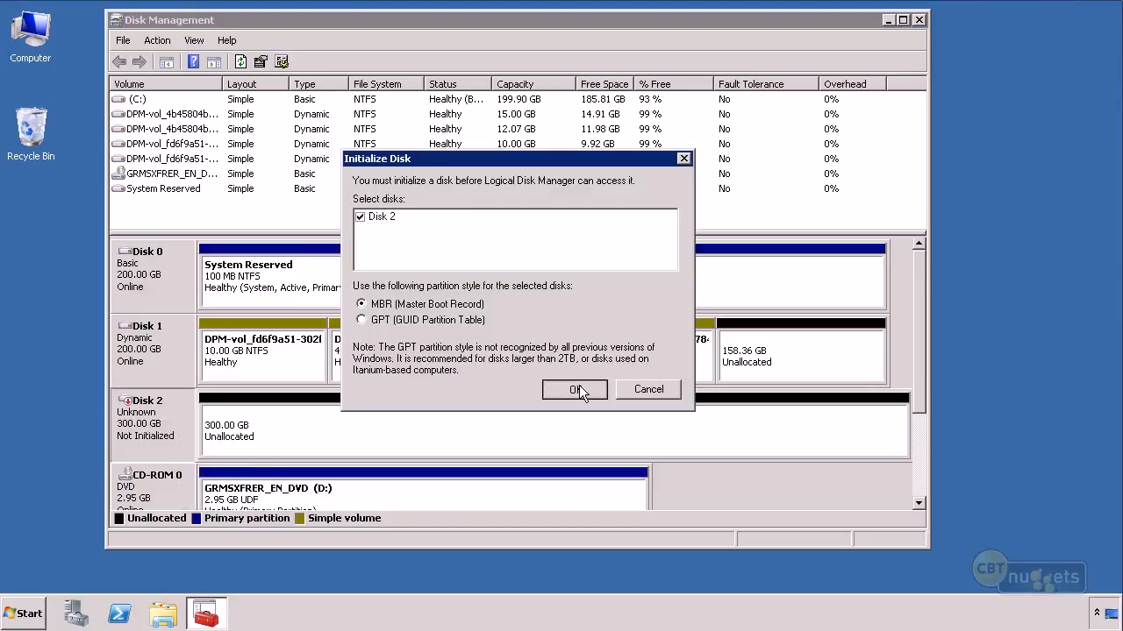
pyautogui.click(577, 390)
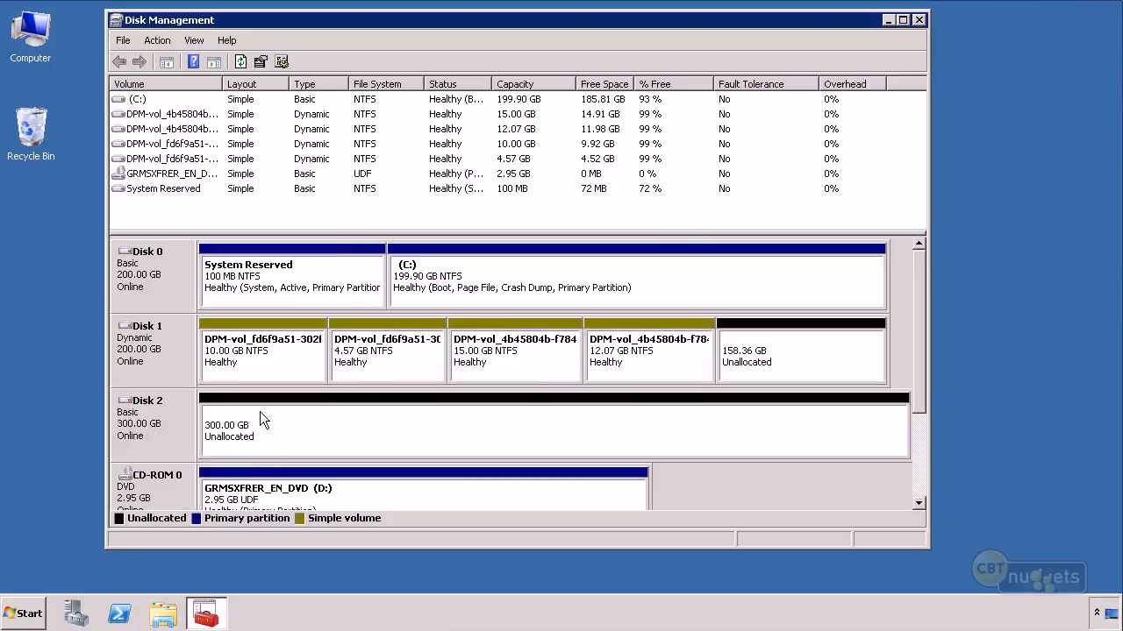
# - Review the actions for Disk 2 and its unallocated space without changing anything
pyautogui.rightClick(174, 418)
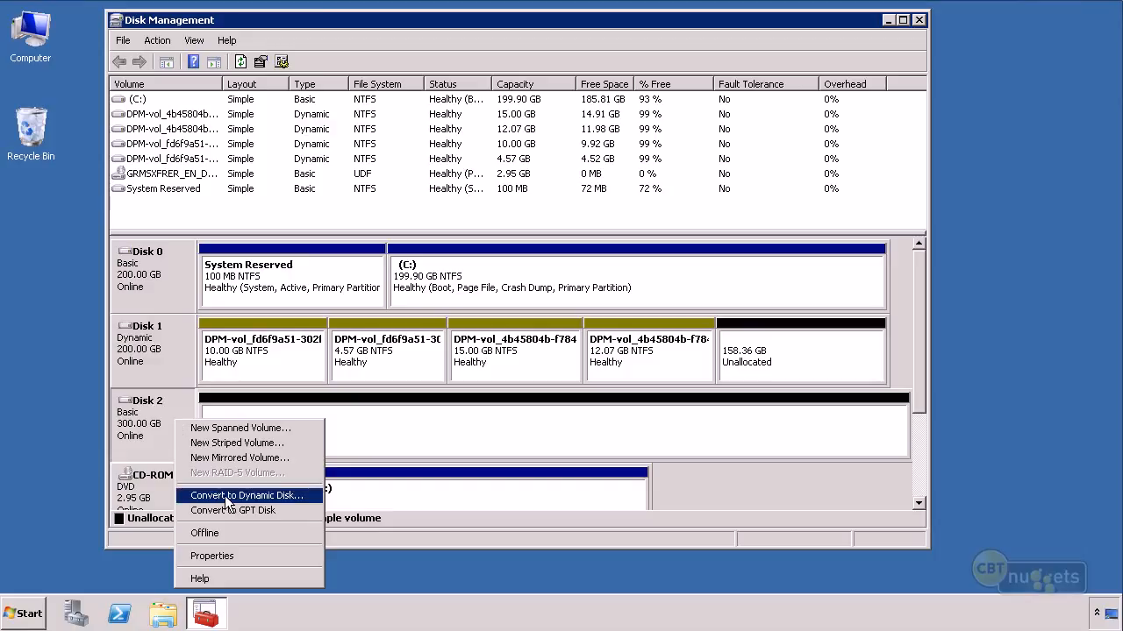
pyautogui.click(443, 422)
pyautogui.rightClick(441, 420)
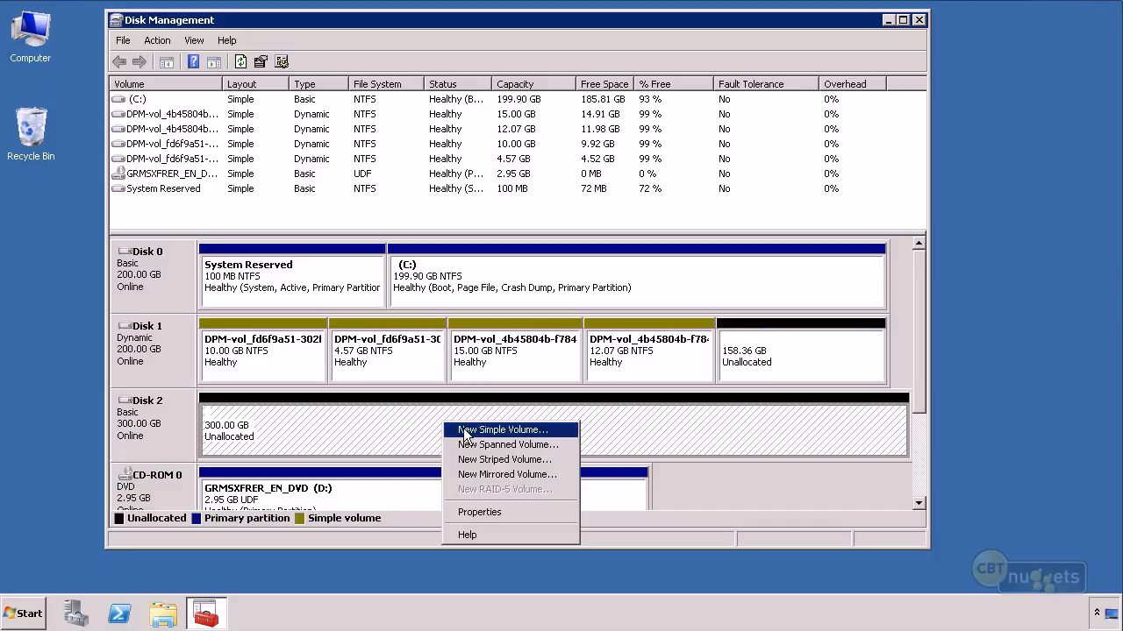
pyautogui.click(769, 482)
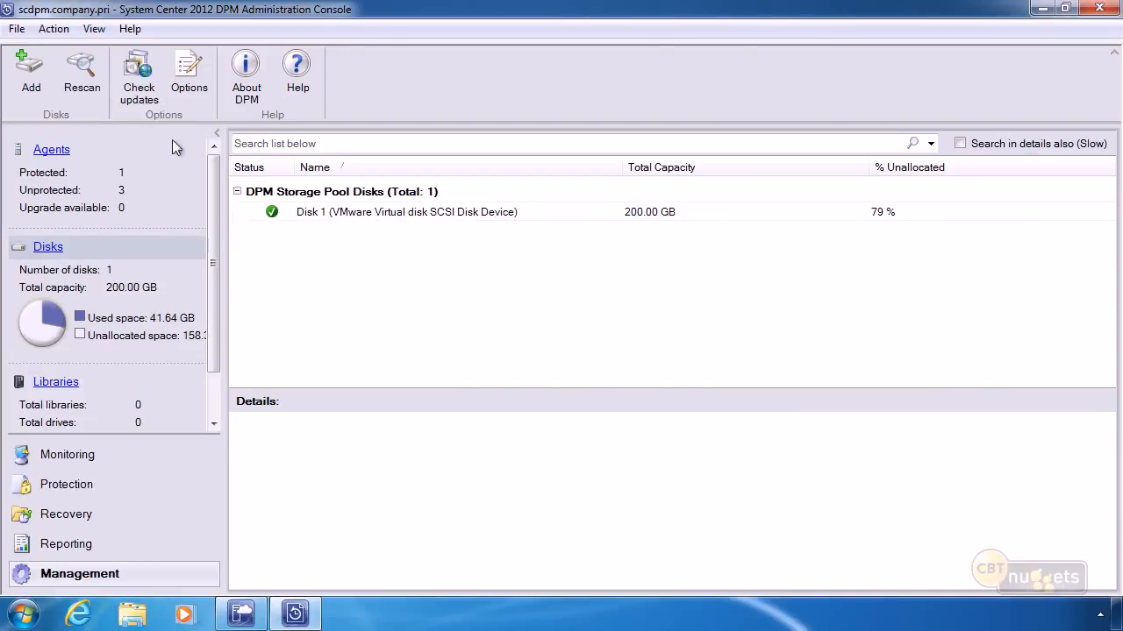
# - Add the 300 GB Disk 2 to the DPM storage pool, accepting conversion to dynamic
pyautogui.click(32, 79)
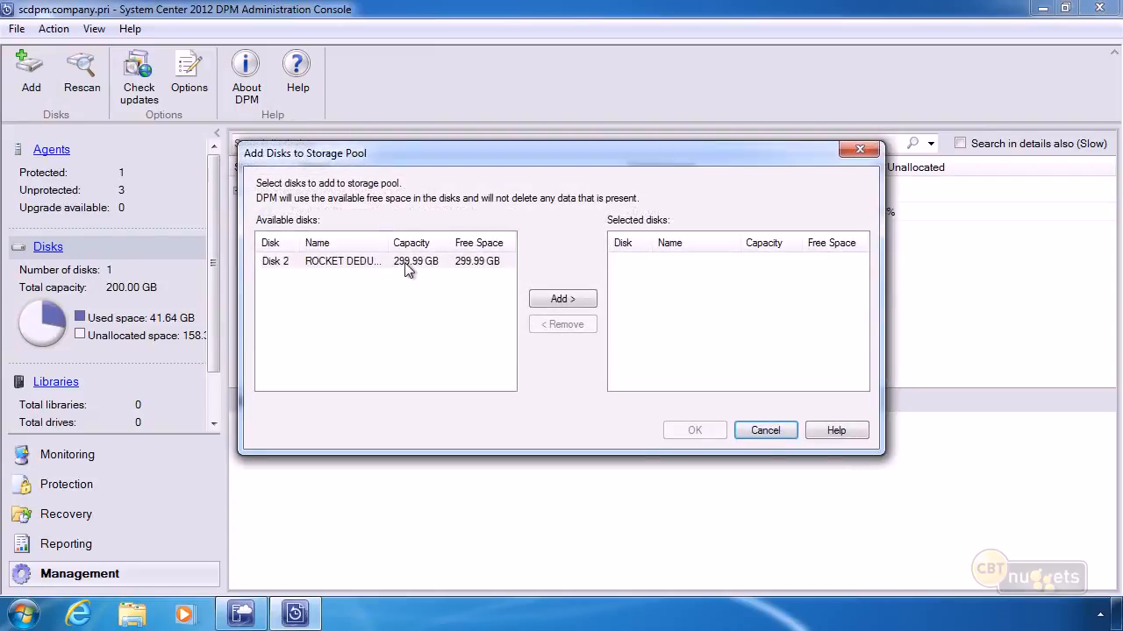
pyautogui.click(408, 263)
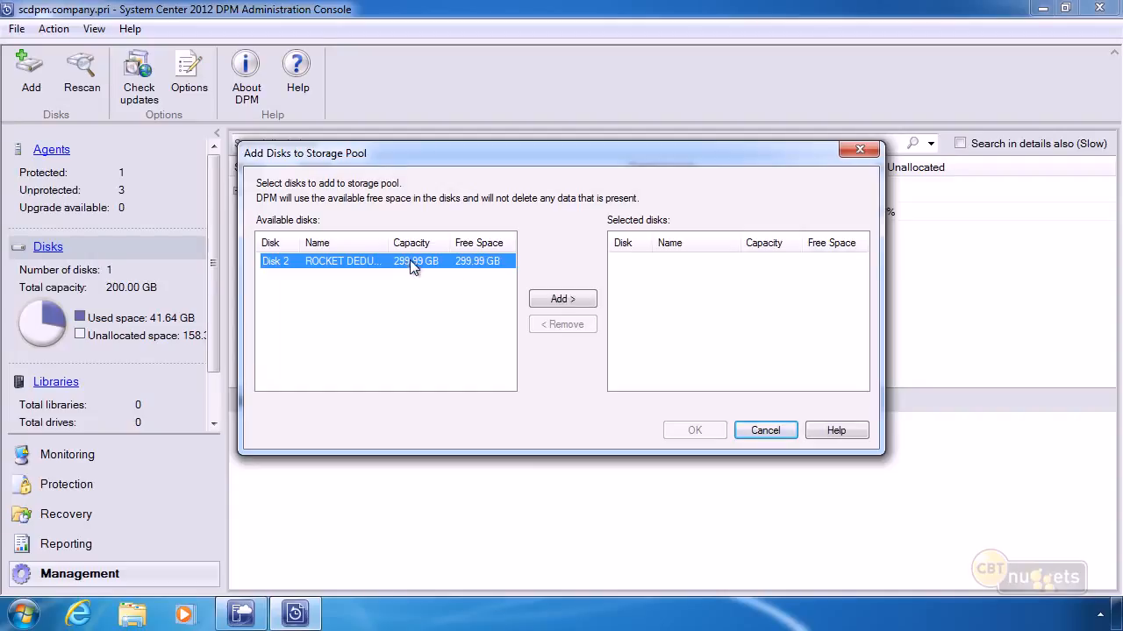
pyautogui.click(584, 300)
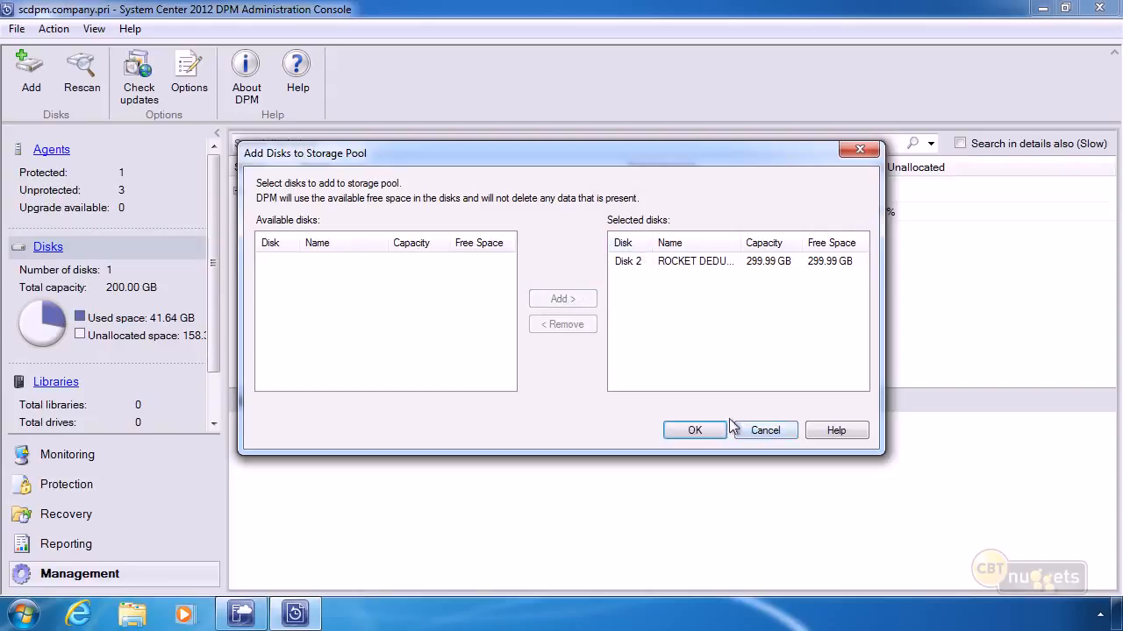
pyautogui.click(693, 430)
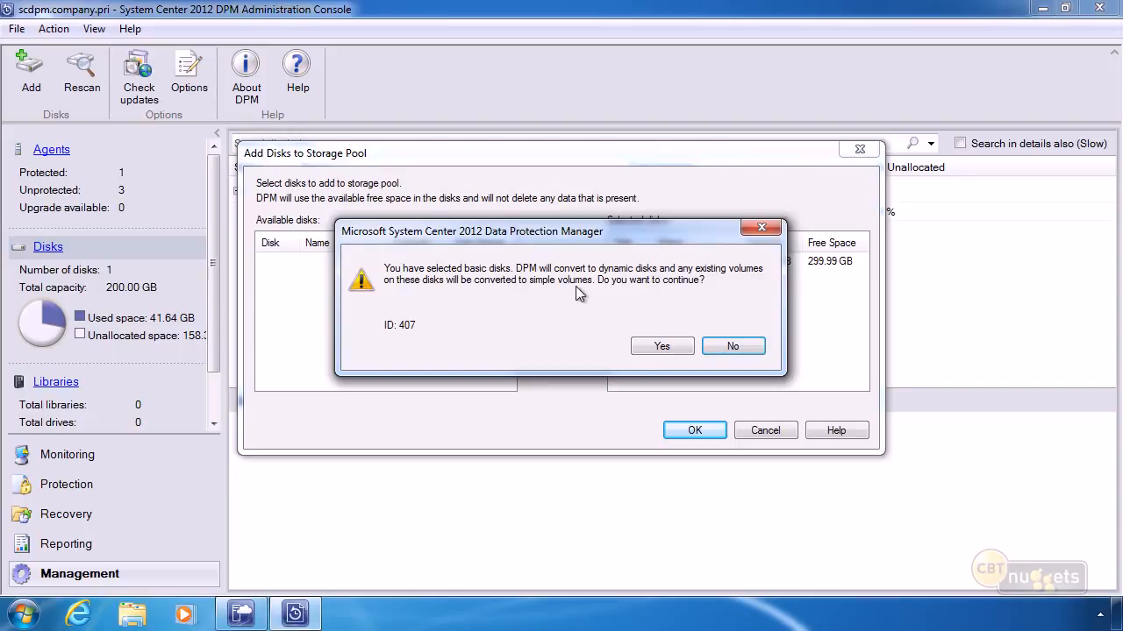
pyautogui.click(657, 346)
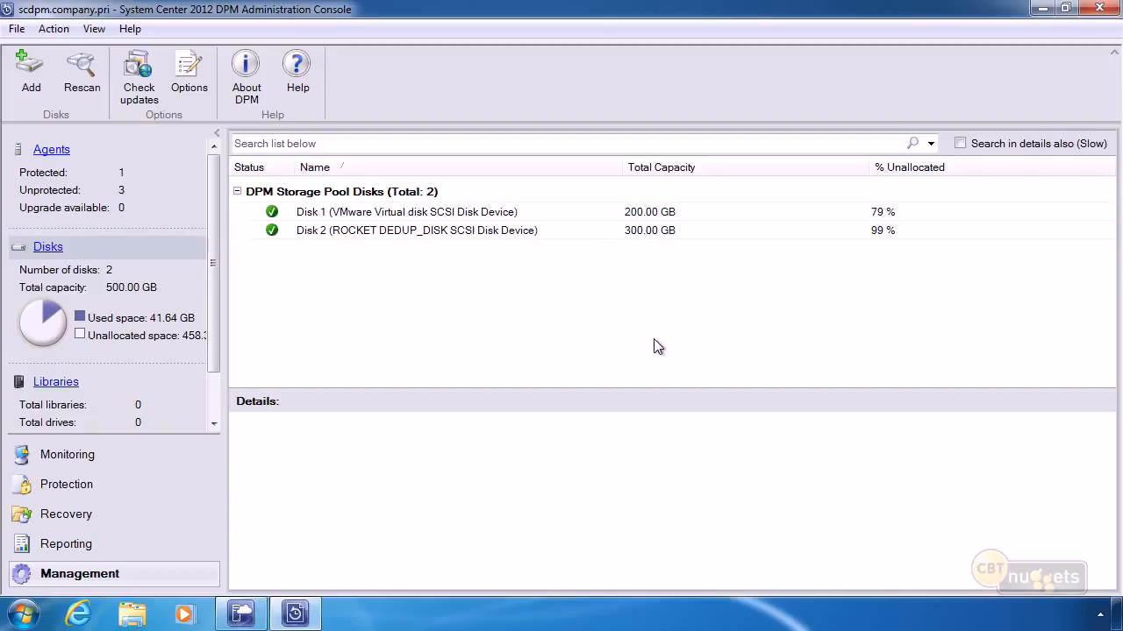
# - Show the Agents list with HYPERV1, HYPERV2 and hyperv3 unprotected beside protected SCVMM
pyautogui.click(350, 231)
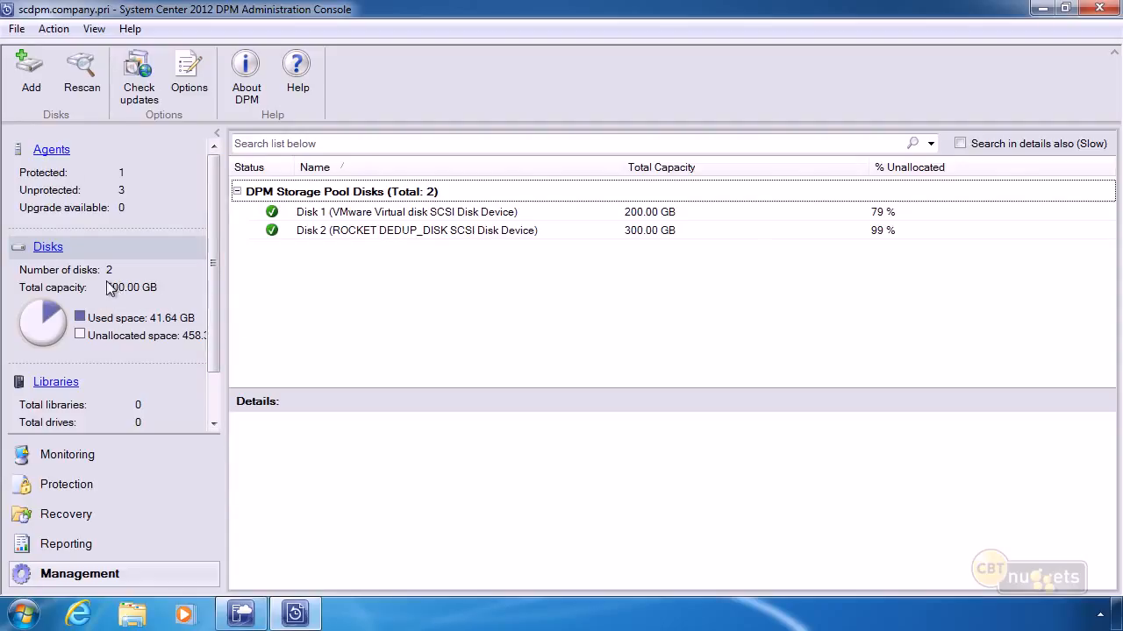
pyautogui.click(50, 156)
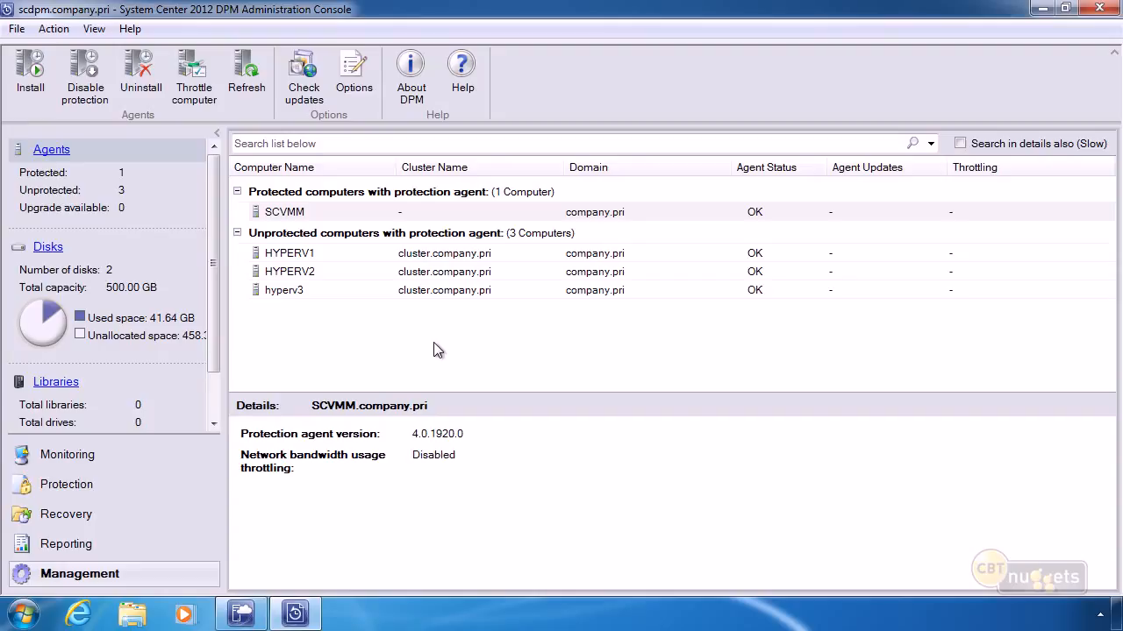
pyautogui.click(352, 74)
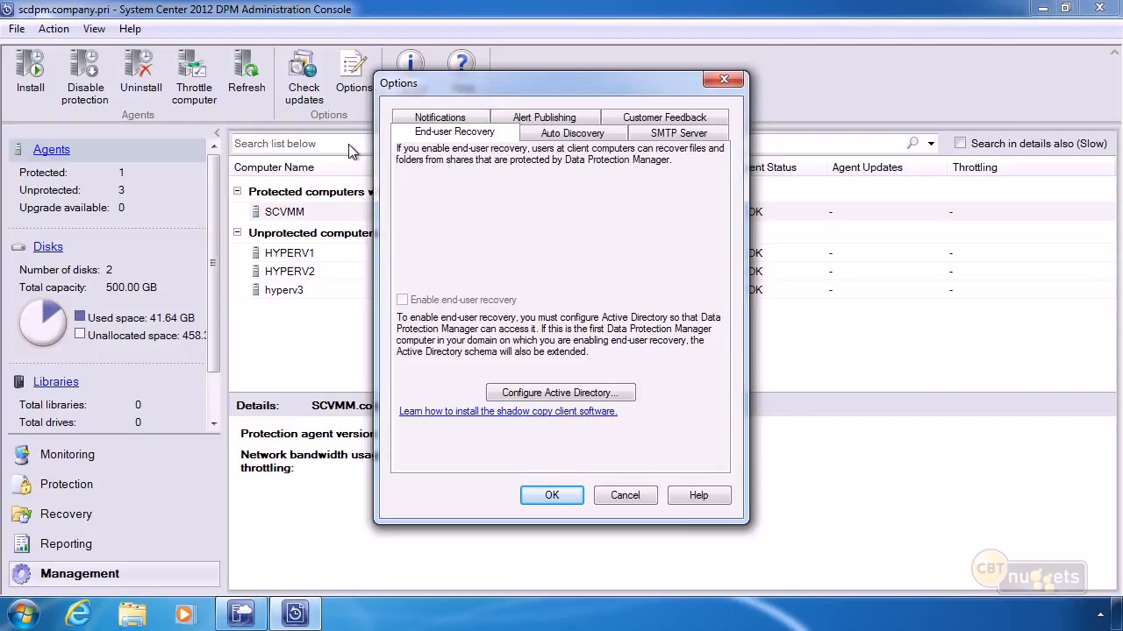
pyautogui.click(571, 140)
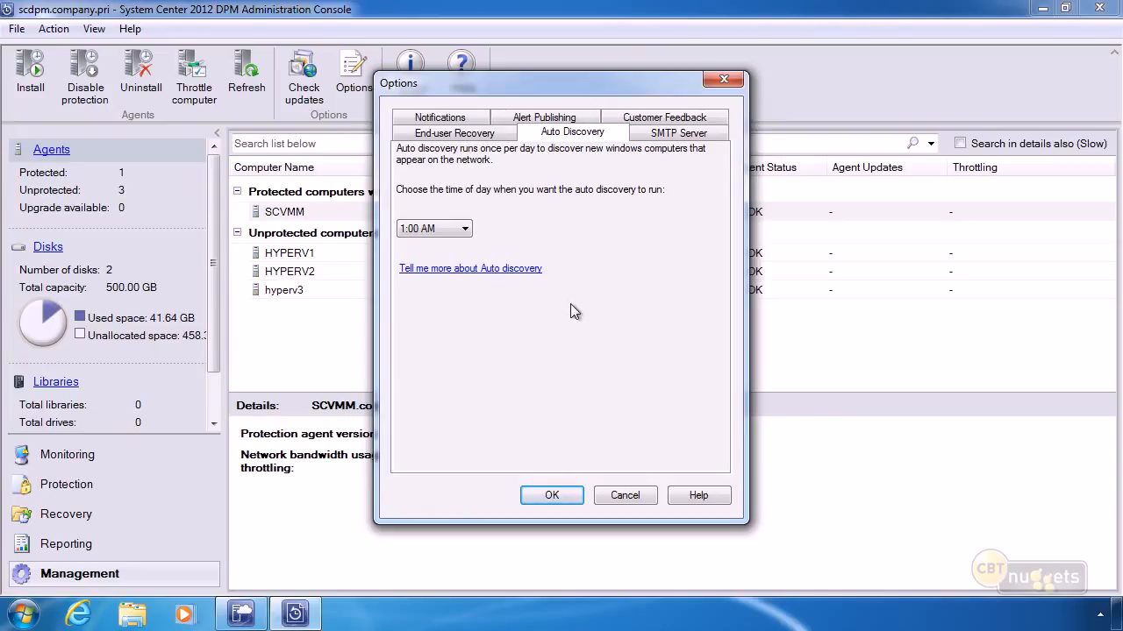
pyautogui.click(561, 494)
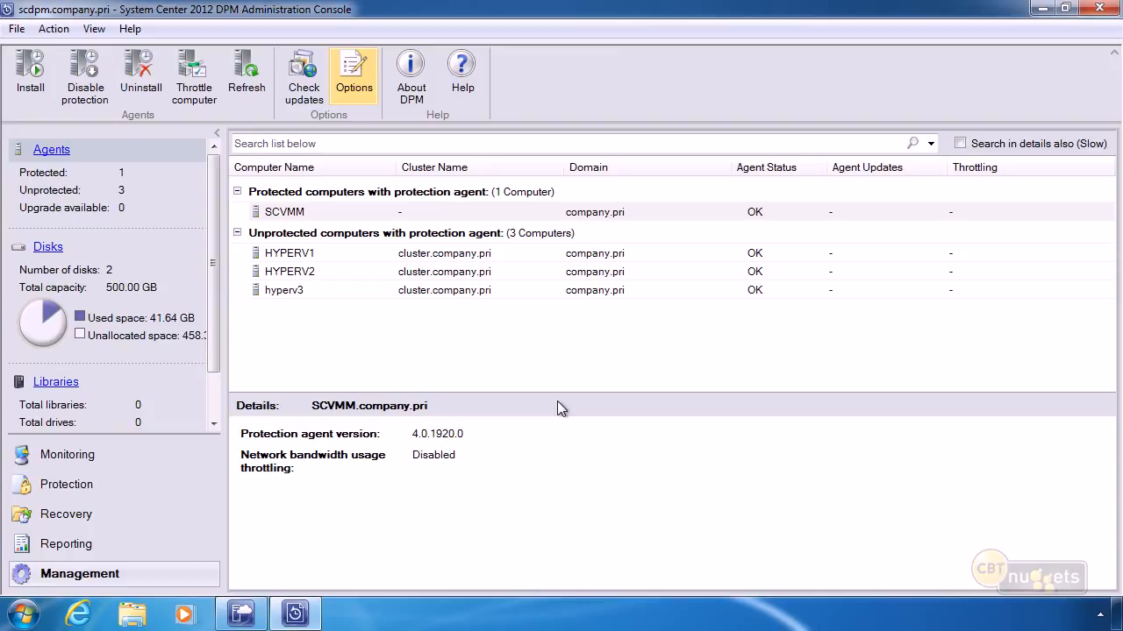
# - Switch to the Protection workspace and launch the Create New Protection Group wizard
pyautogui.click(79, 482)
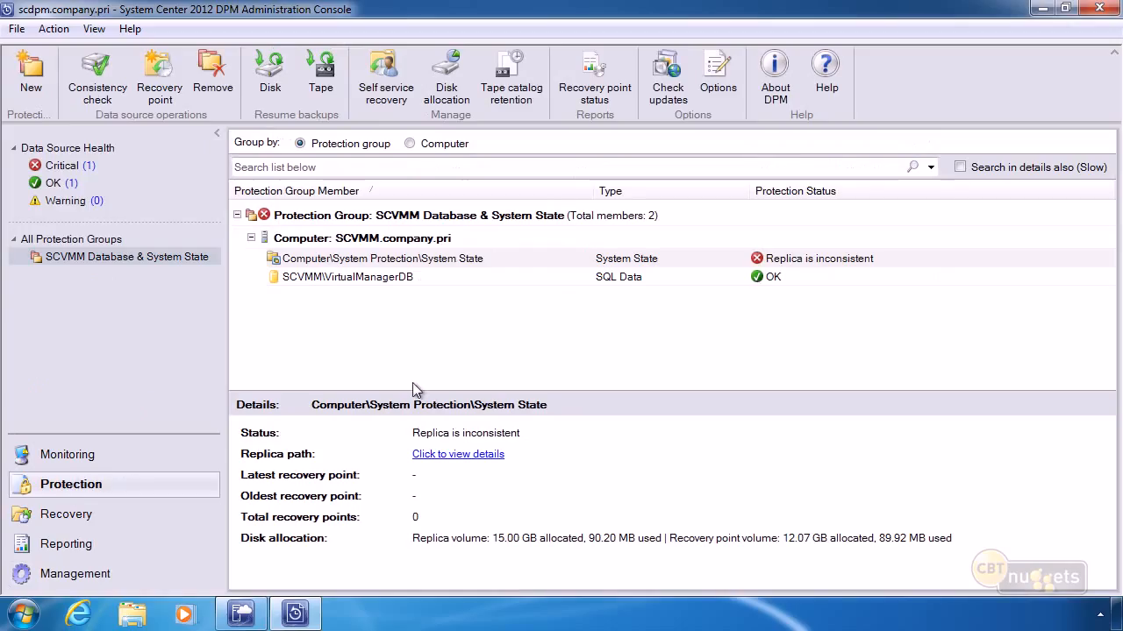
pyautogui.click(29, 81)
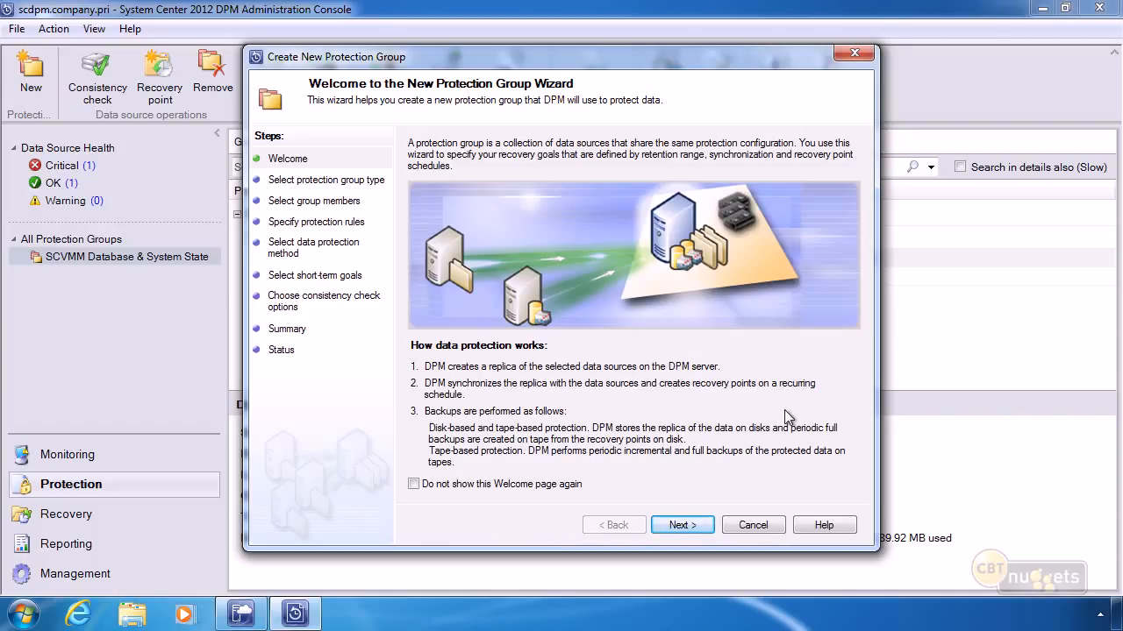
# - Choose Servers as the group type and expand the cluster, DBTier01 and its HyperV node
pyautogui.click(675, 528)
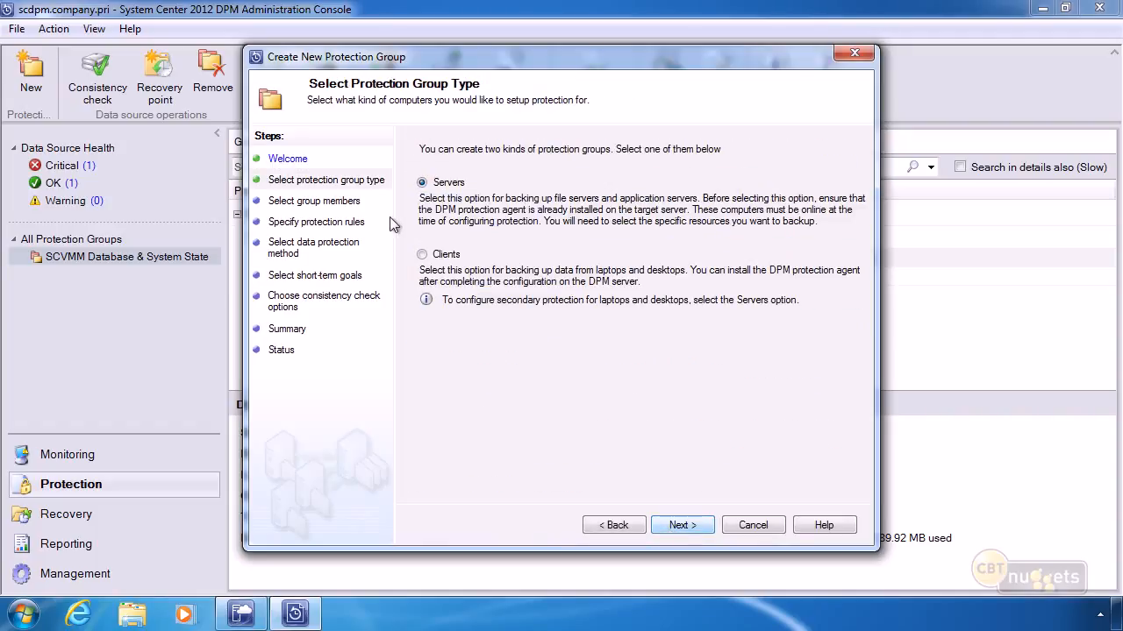
pyautogui.click(678, 527)
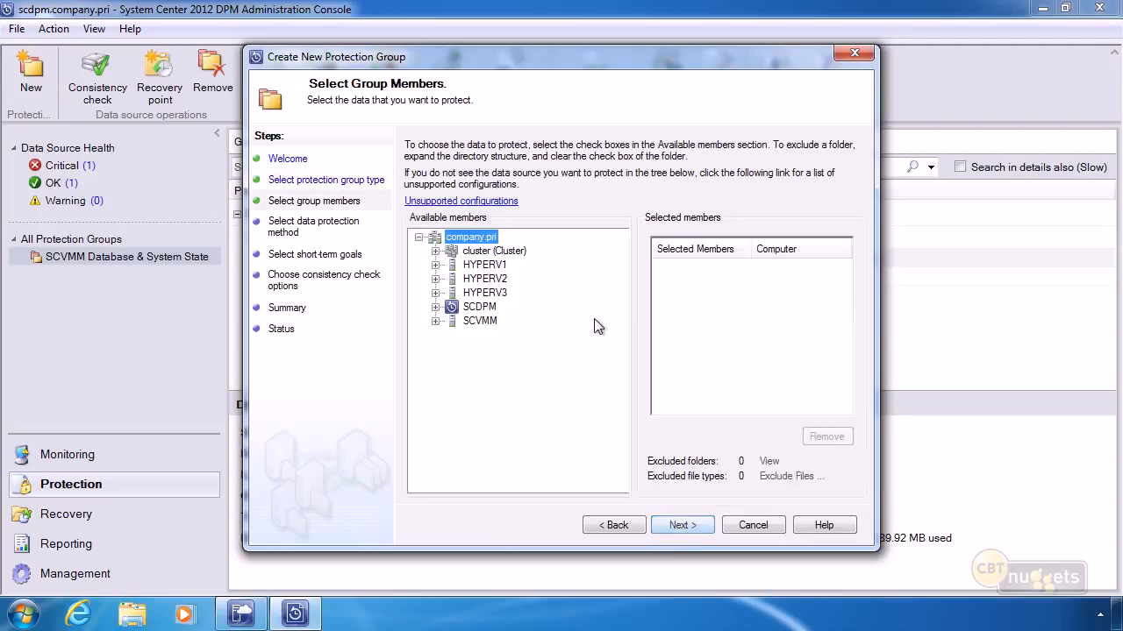
pyautogui.click(435, 251)
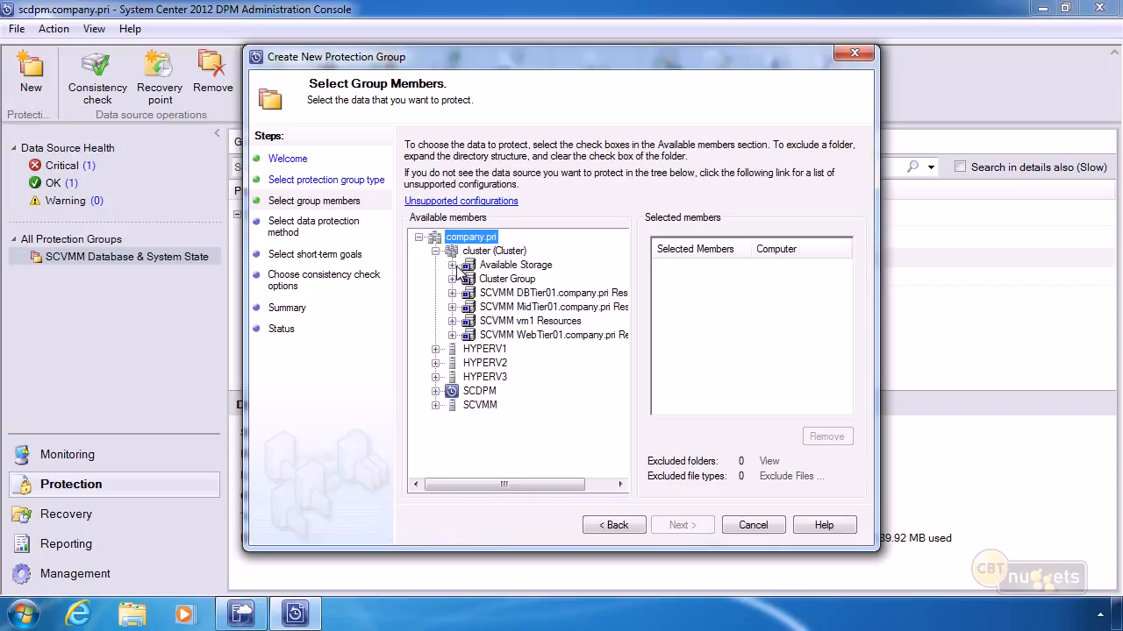
pyautogui.click(452, 293)
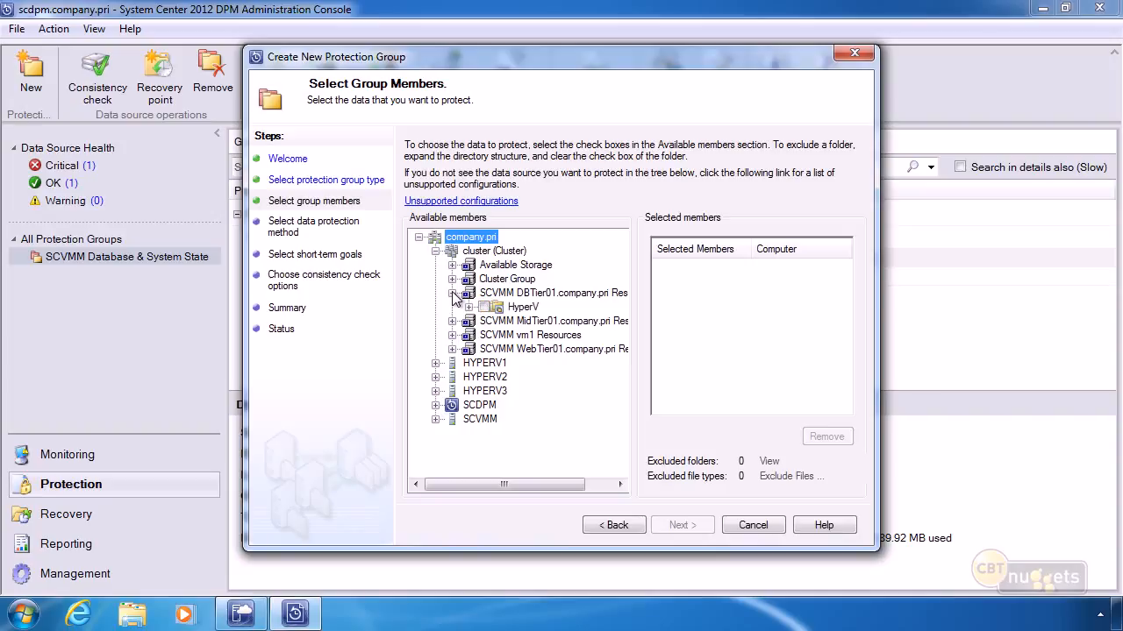
pyautogui.click(468, 308)
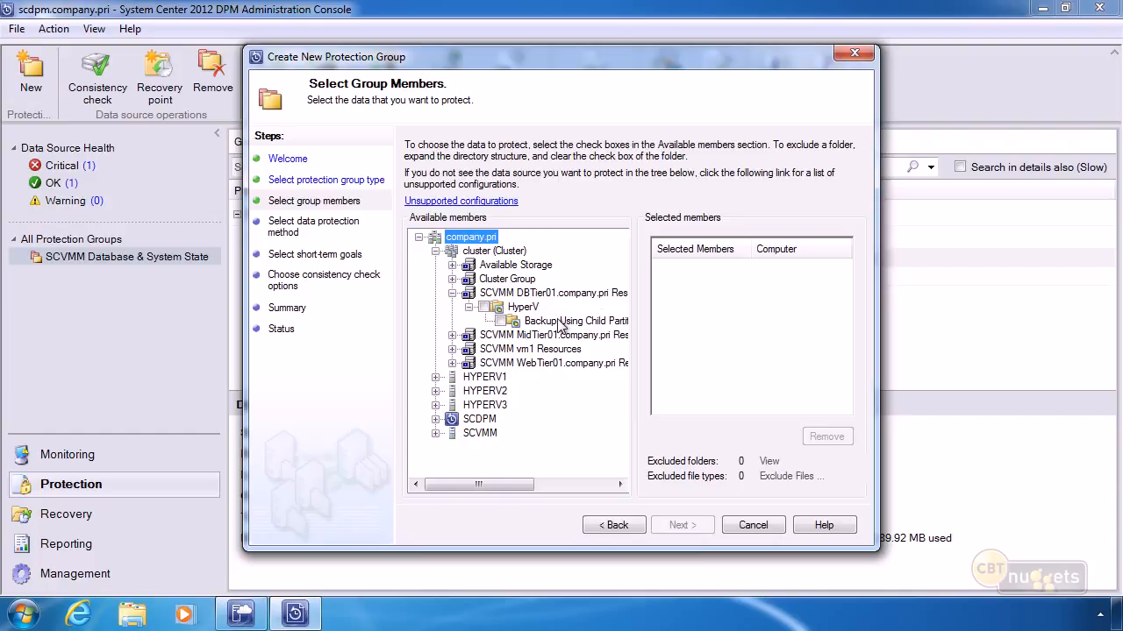
pyautogui.moveTo(518, 485)
pyautogui.mouseDown()
pyautogui.moveTo(594, 486)
pyautogui.moveTo(503, 489)
pyautogui.mouseUp()
# - Browse HYPERV1's HyperV, System Protection and C: volume data, then tick its System State
pyautogui.click(436, 377)
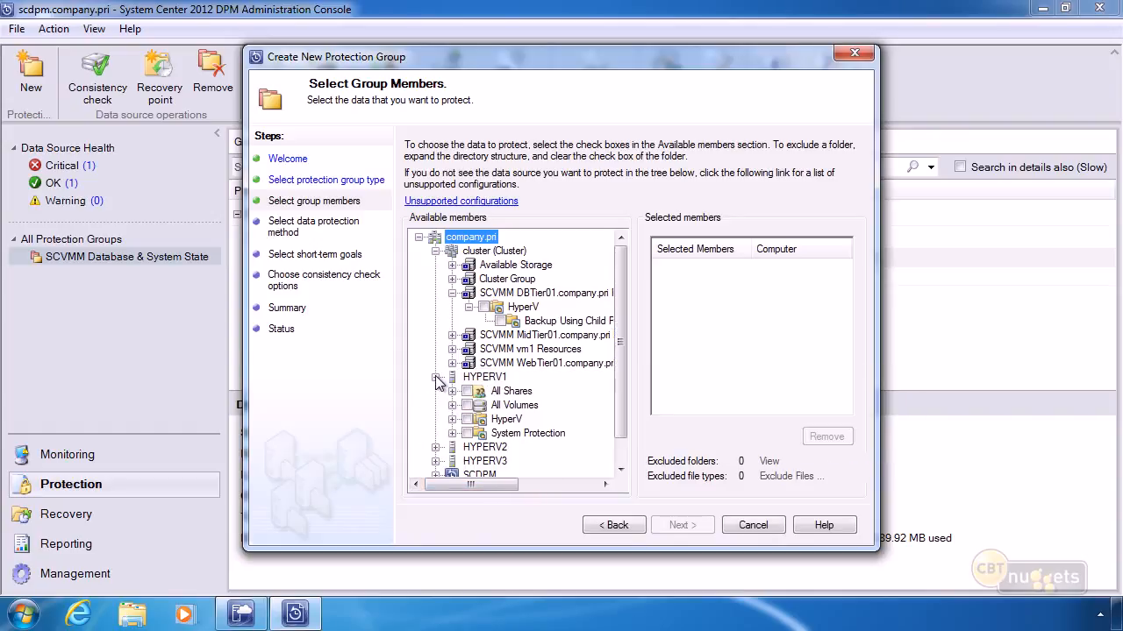
pyautogui.click(451, 419)
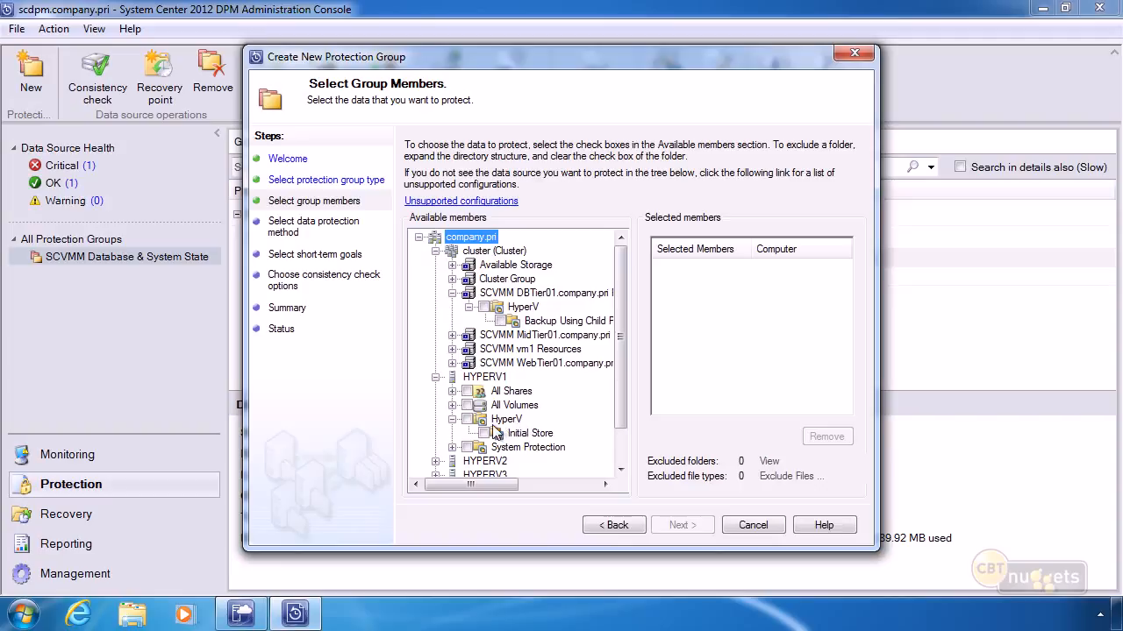
pyautogui.click(452, 447)
pyautogui.scroll(-1, 526, 461)
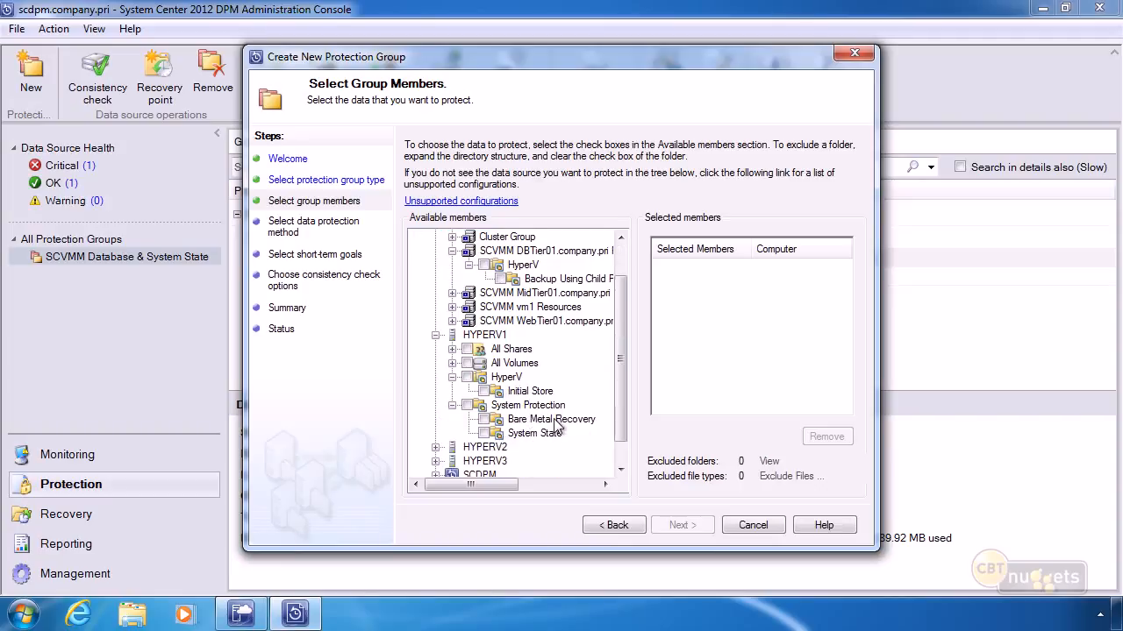
pyautogui.click(452, 363)
pyautogui.click(469, 377)
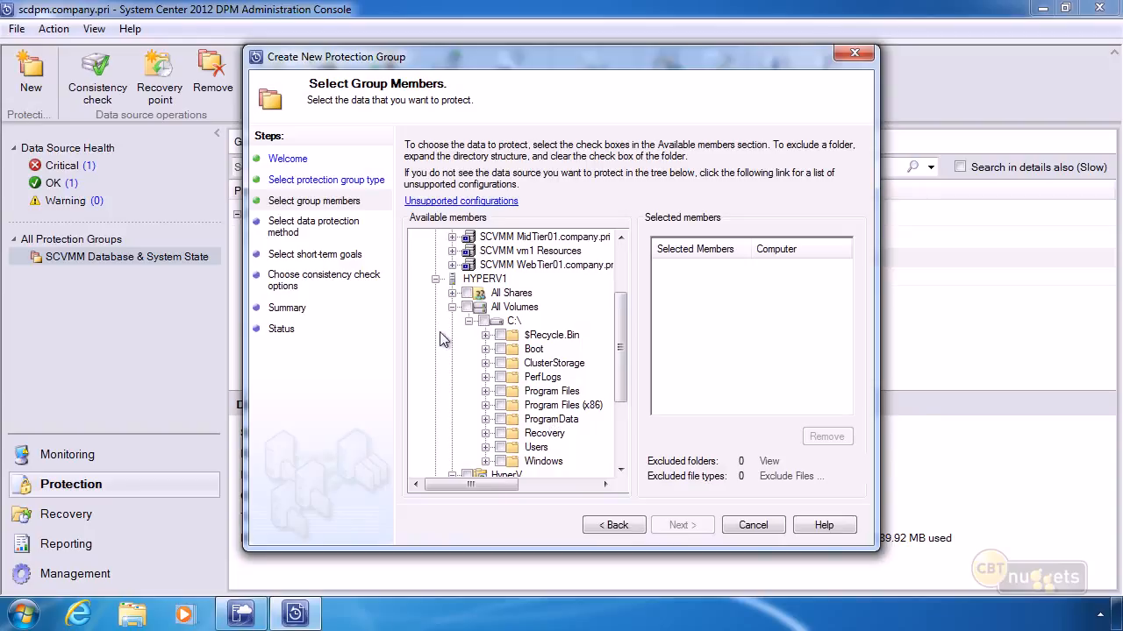
pyautogui.click(452, 308)
pyautogui.click(485, 406)
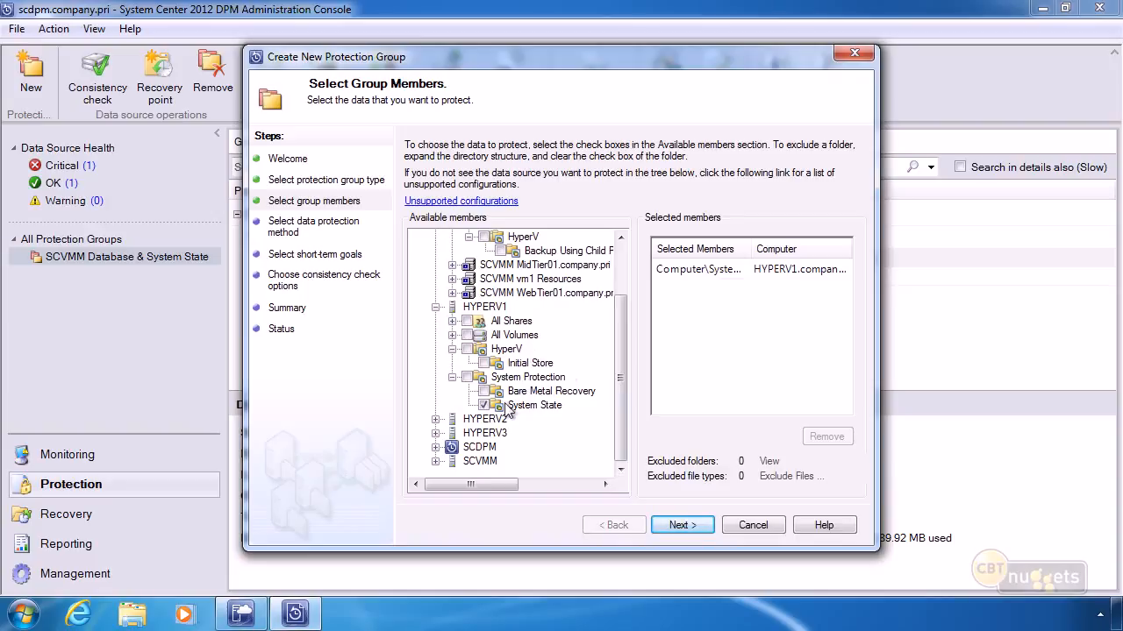
# - Name the group 'Hyperv1 System State' and keep Disk as the short-term protection medium
pyautogui.click(682, 526)
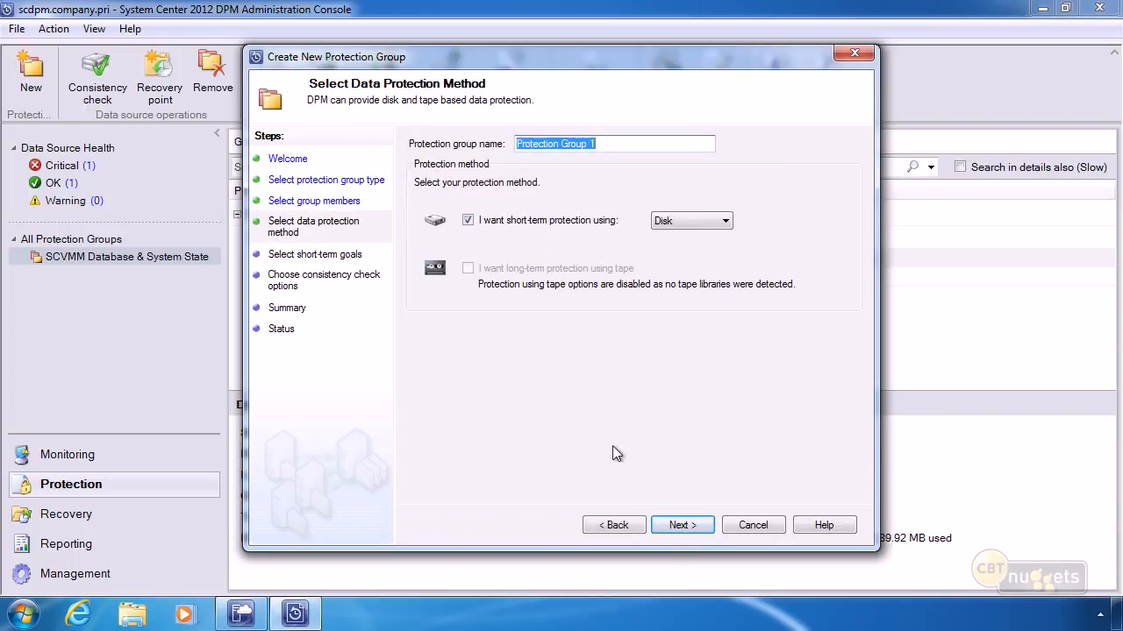
pyautogui.write('Hyper-V')
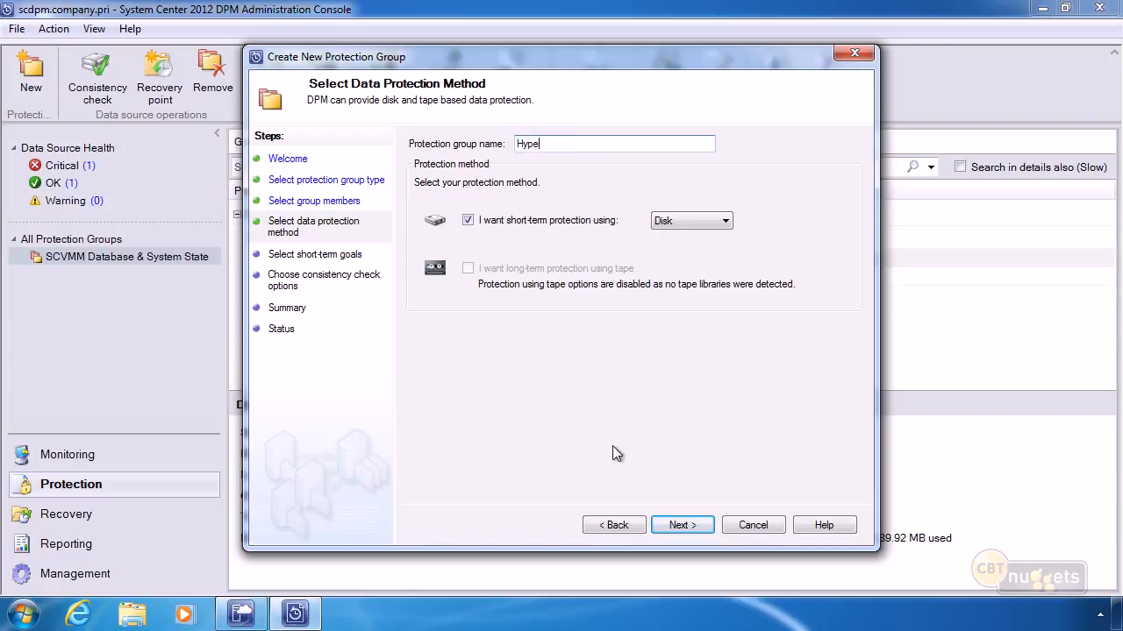
pyautogui.press('BackSpace')
pyautogui.press('BackSpace')
pyautogui.write('v1 System State')
pyautogui.click(691, 224)
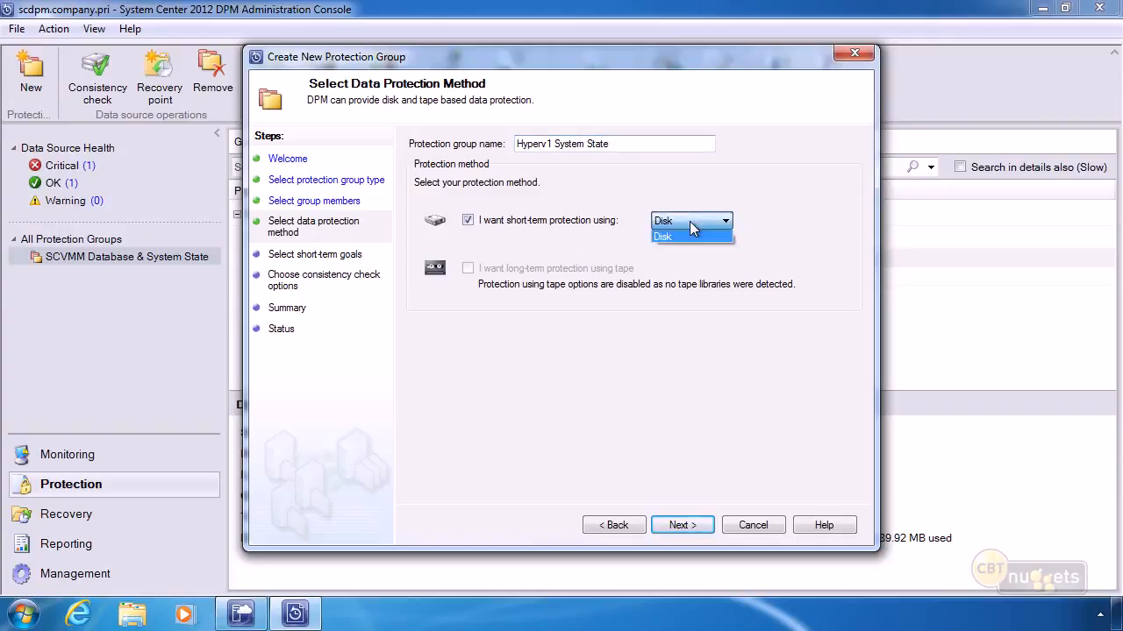
pyautogui.click(693, 236)
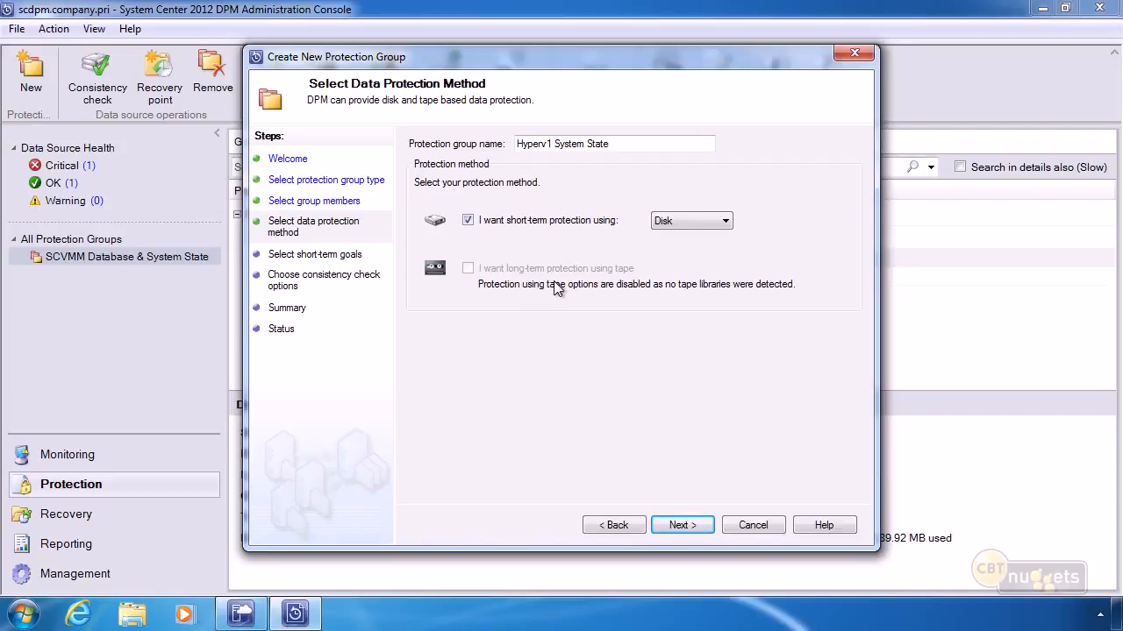
# - Keep 5-day retention and the daily 8:00 PM express full backup schedule unchanged
pyautogui.click(678, 525)
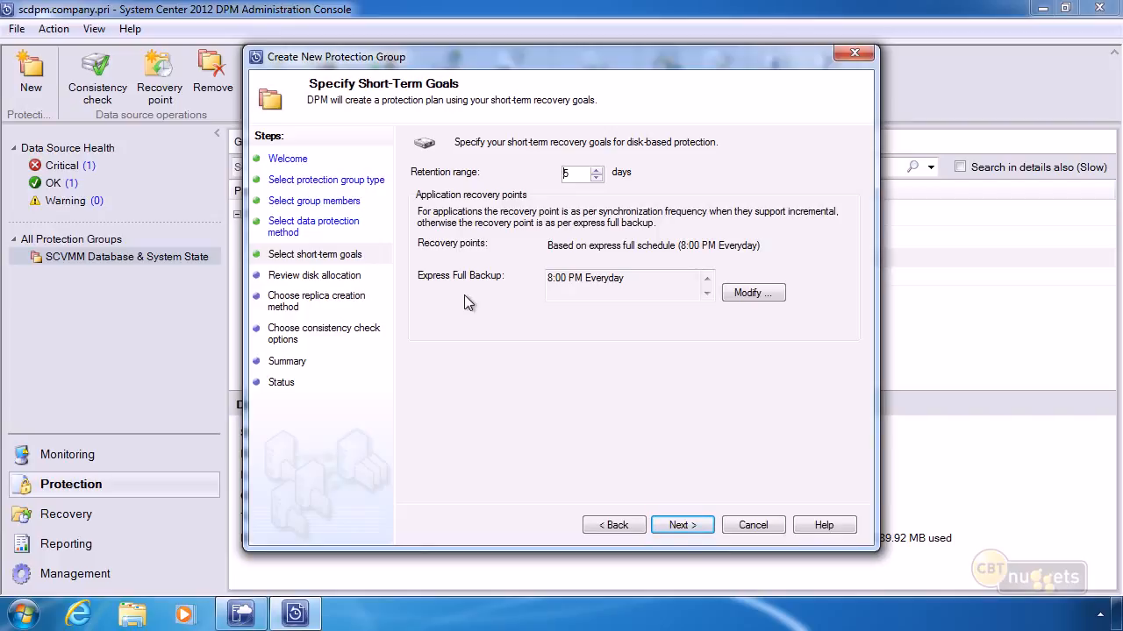
pyautogui.click(751, 293)
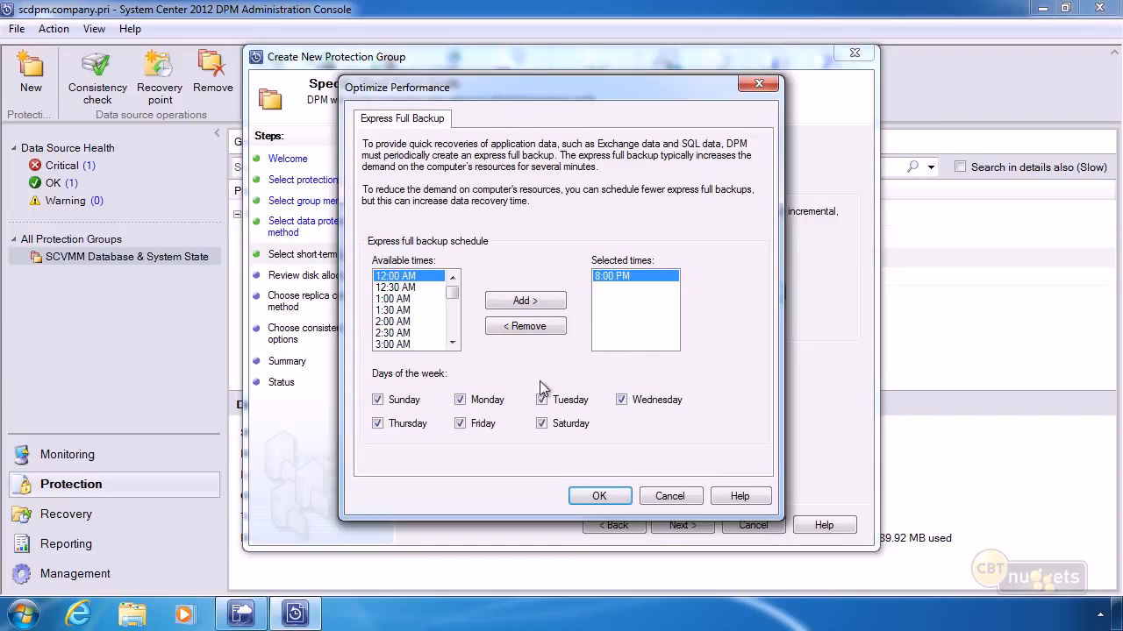
pyautogui.click(685, 497)
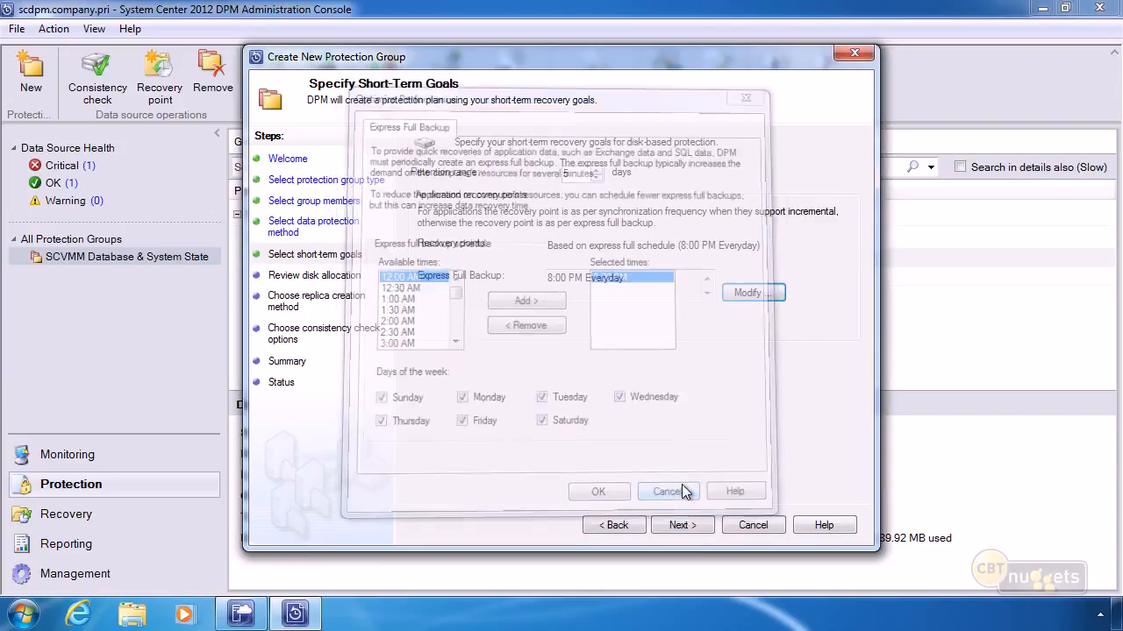
# - Review the disk allocation, leave it at 27.07 GB, and advance to the replica creation method
pyautogui.click(682, 524)
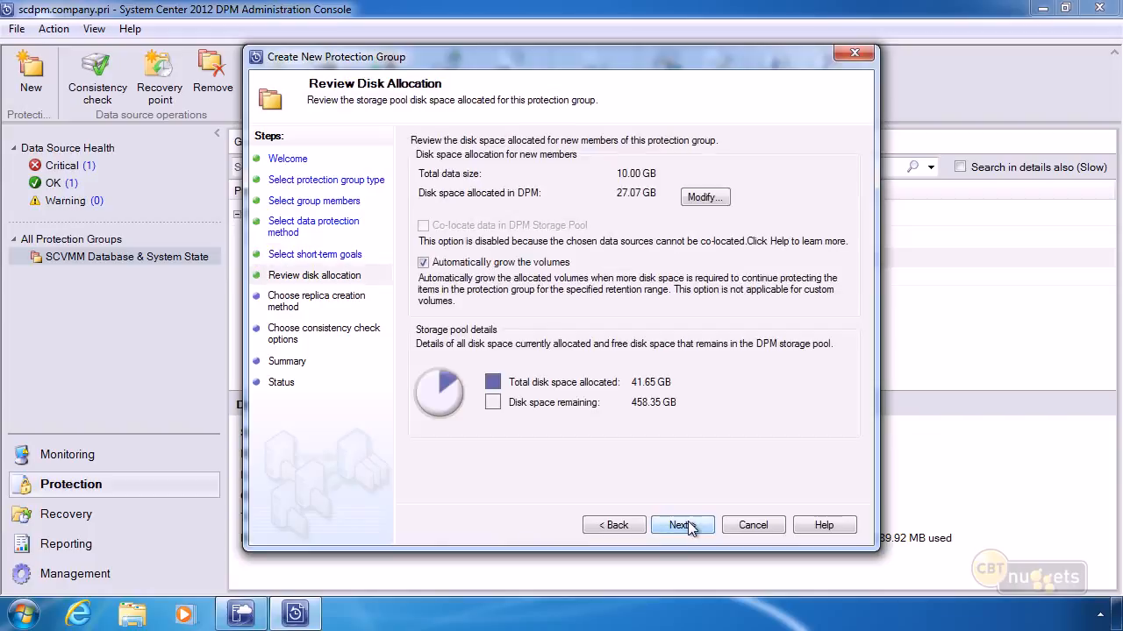
pyautogui.click(701, 200)
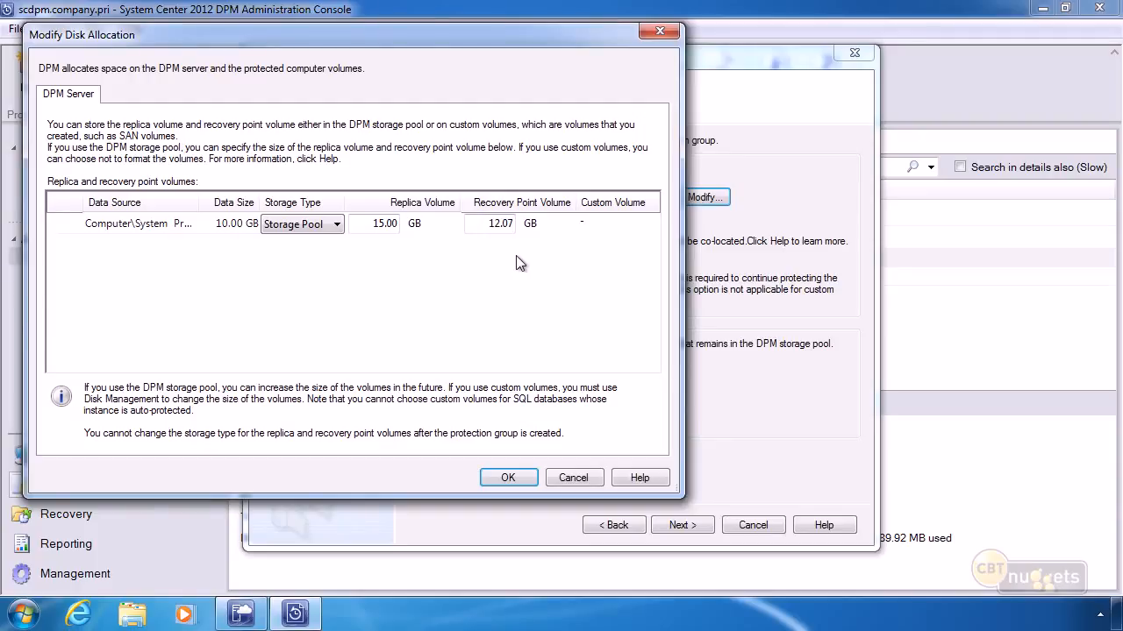
pyautogui.click(572, 478)
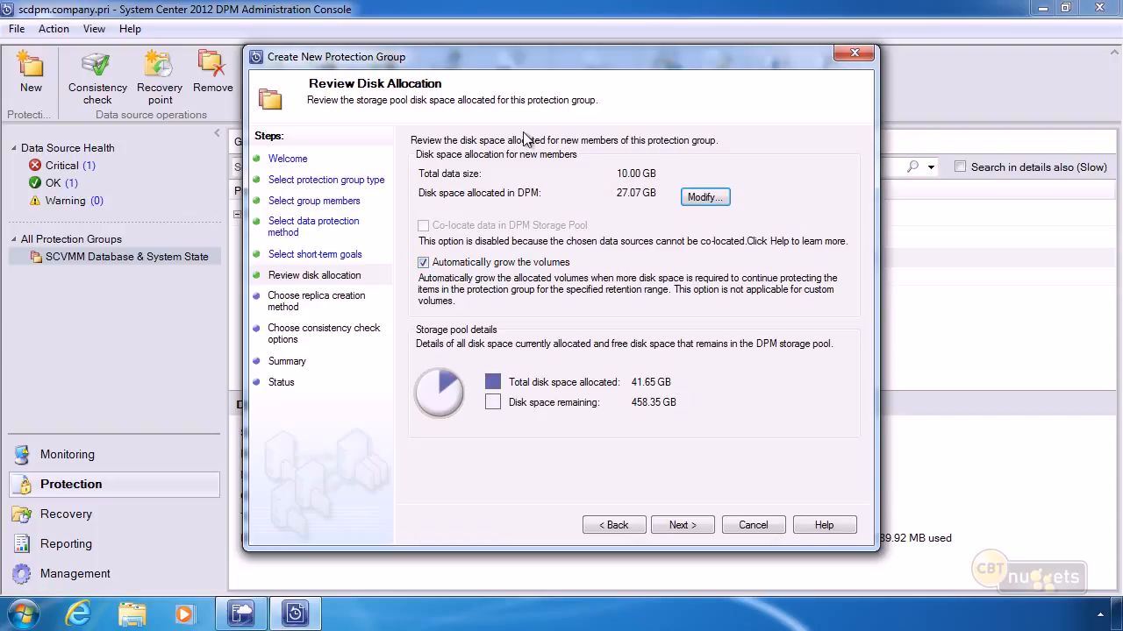
pyautogui.click(682, 526)
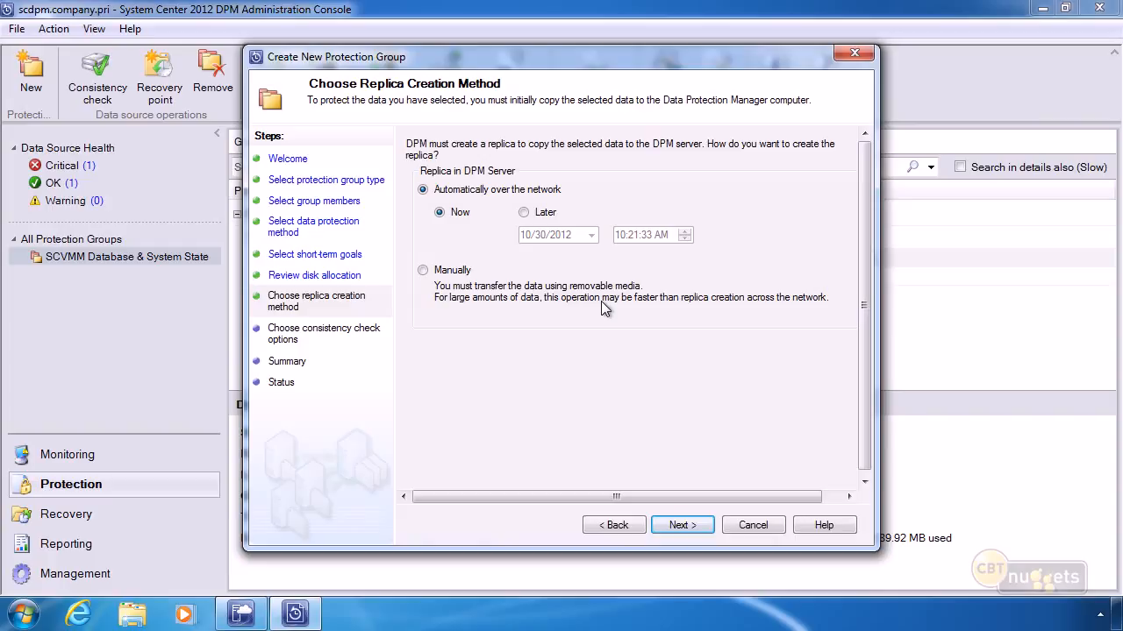
# - Accept automatic network replica creation and default consistency checks, reaching the summary
pyautogui.click(672, 525)
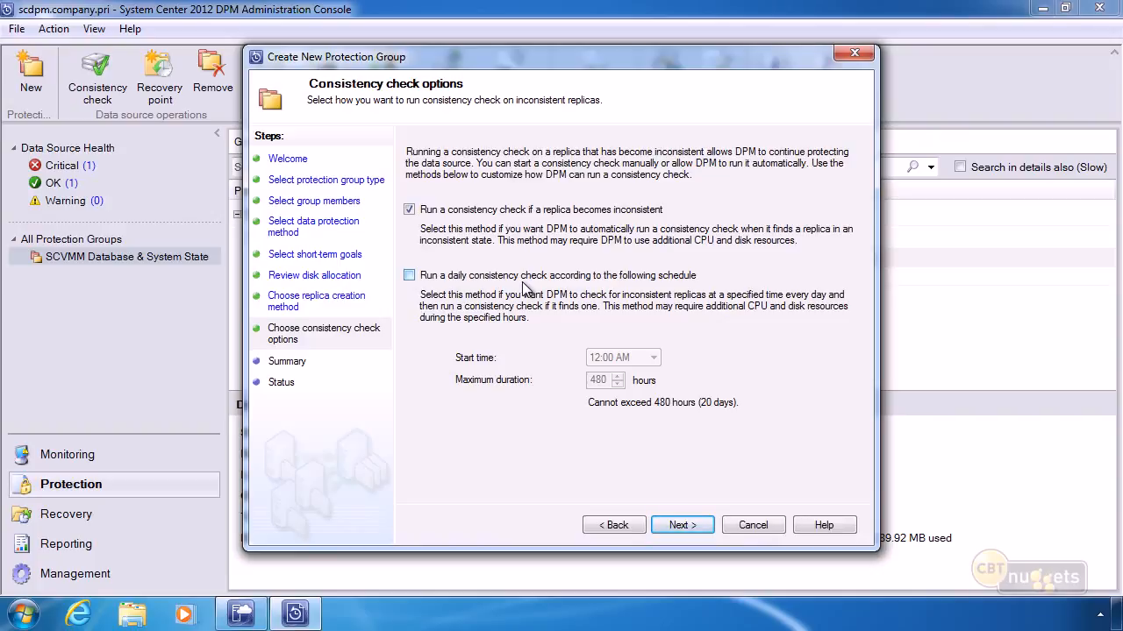
pyautogui.click(686, 524)
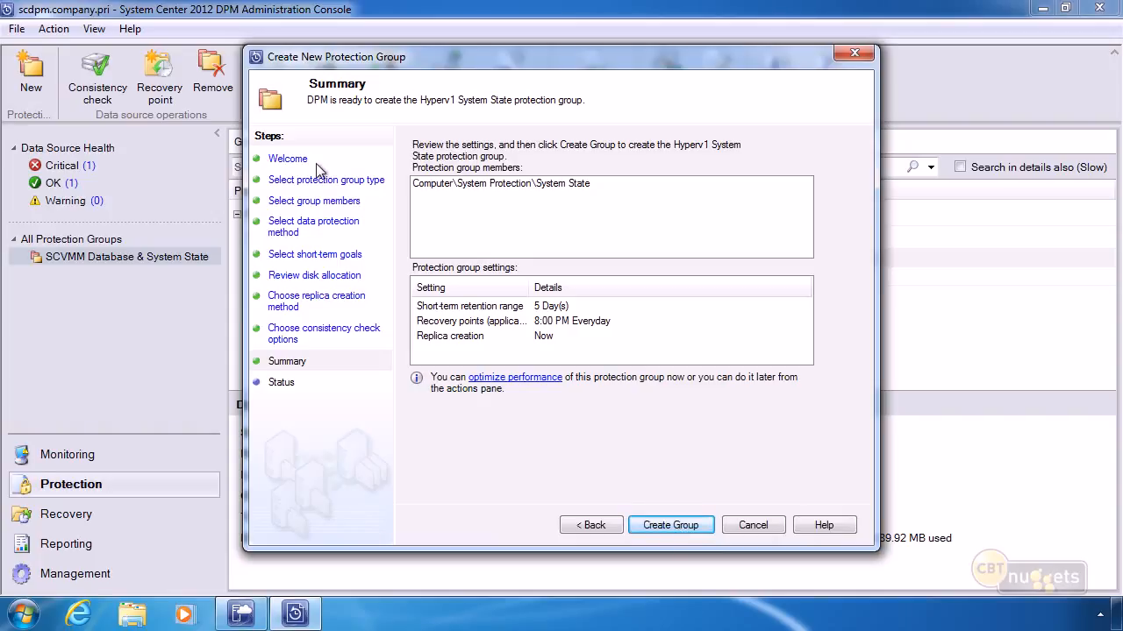
# - Re-check members, protection method, short-term goals and disk allocation, then create the Hyperv1 System State group
pyautogui.click(321, 203)
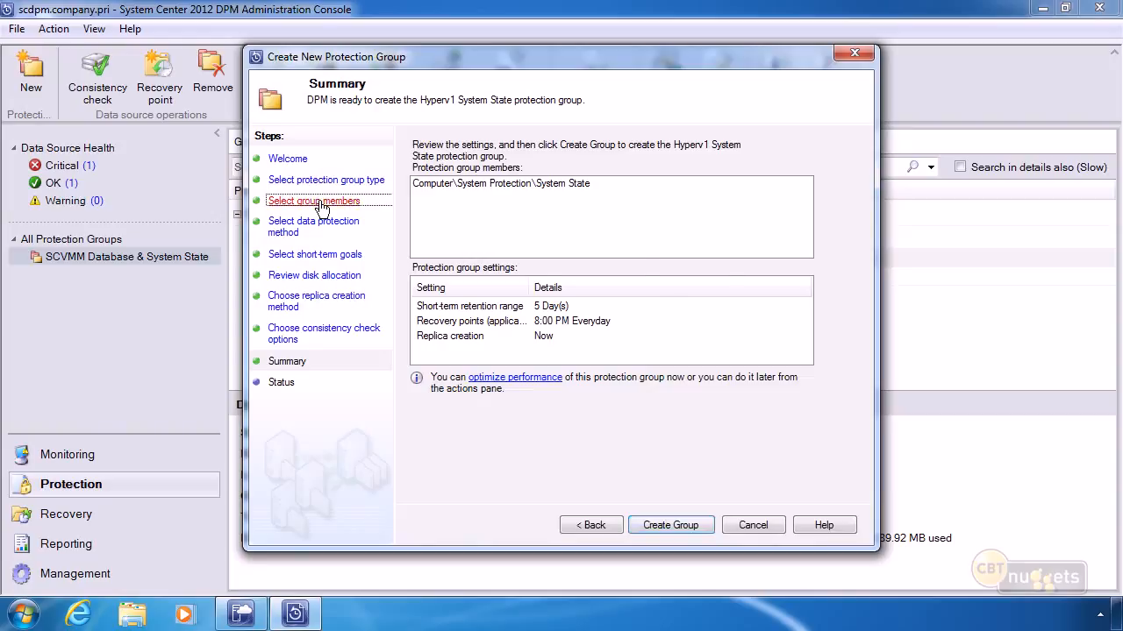
pyautogui.click(316, 226)
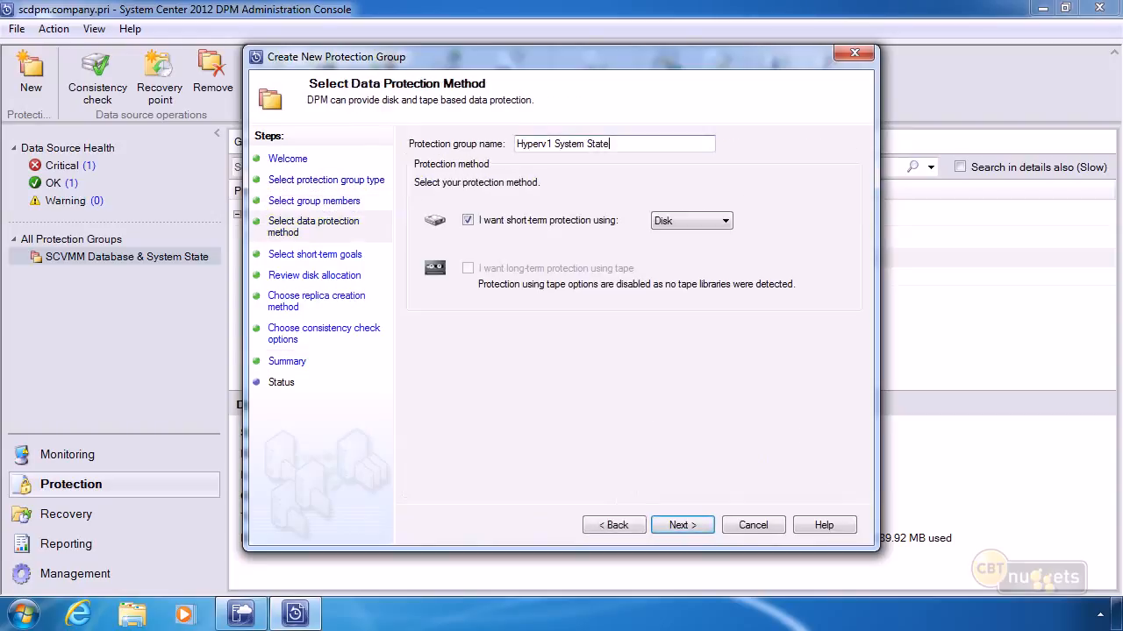
pyautogui.click(321, 255)
pyautogui.click(321, 276)
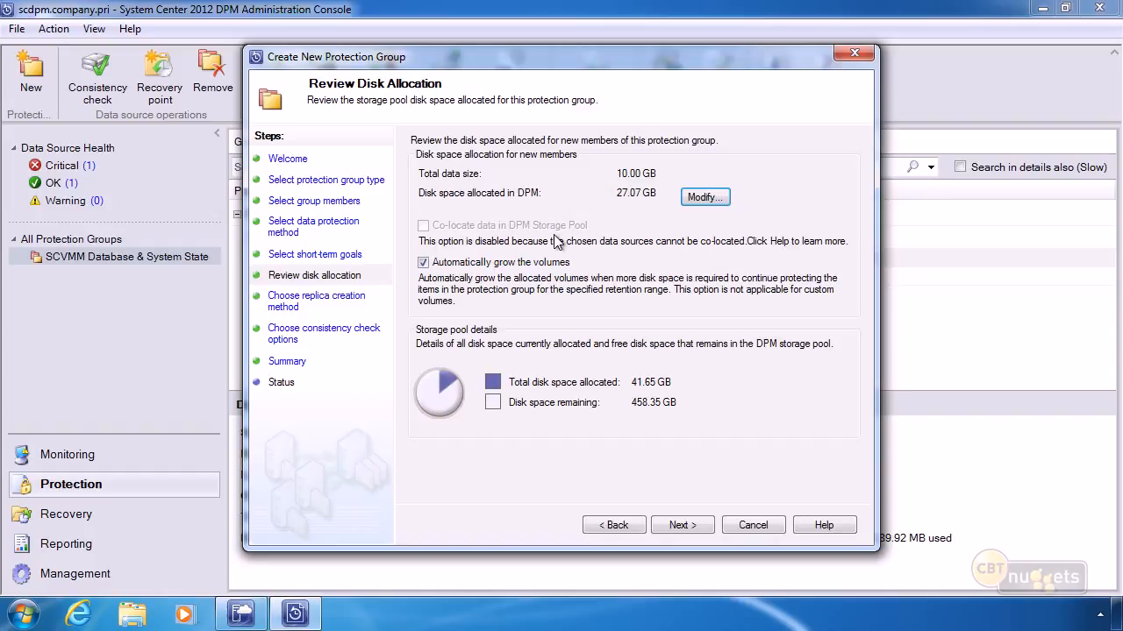
pyautogui.click(289, 363)
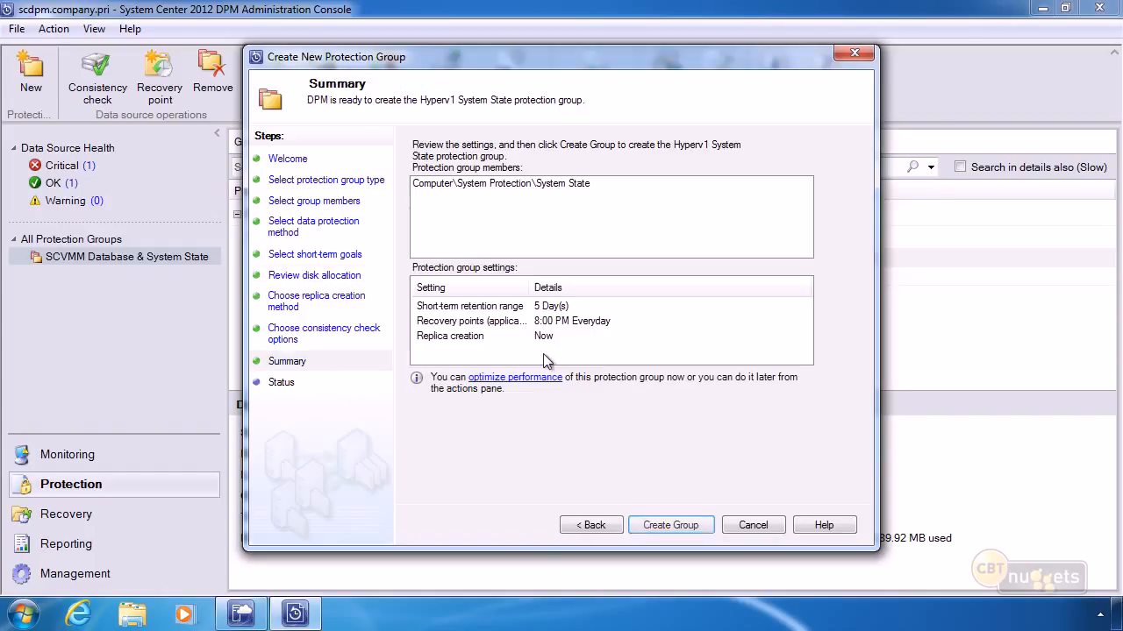
pyautogui.click(664, 525)
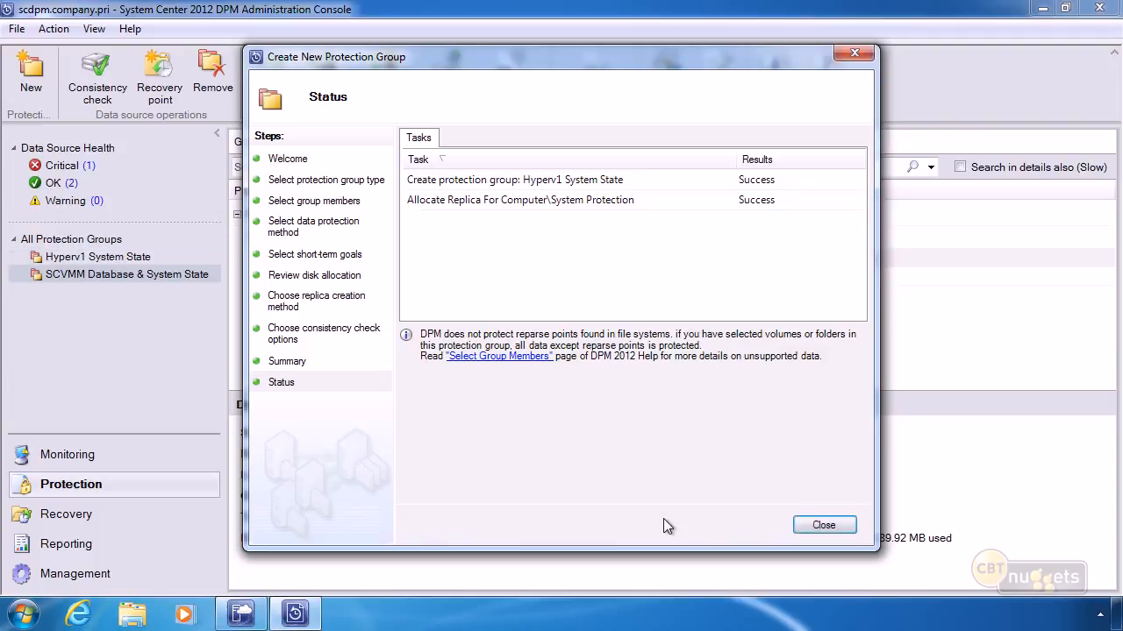
# - Confirm the Hyperv1 System State replica is OK at 90.20 MB, then switch to Recovery
pyautogui.click(823, 525)
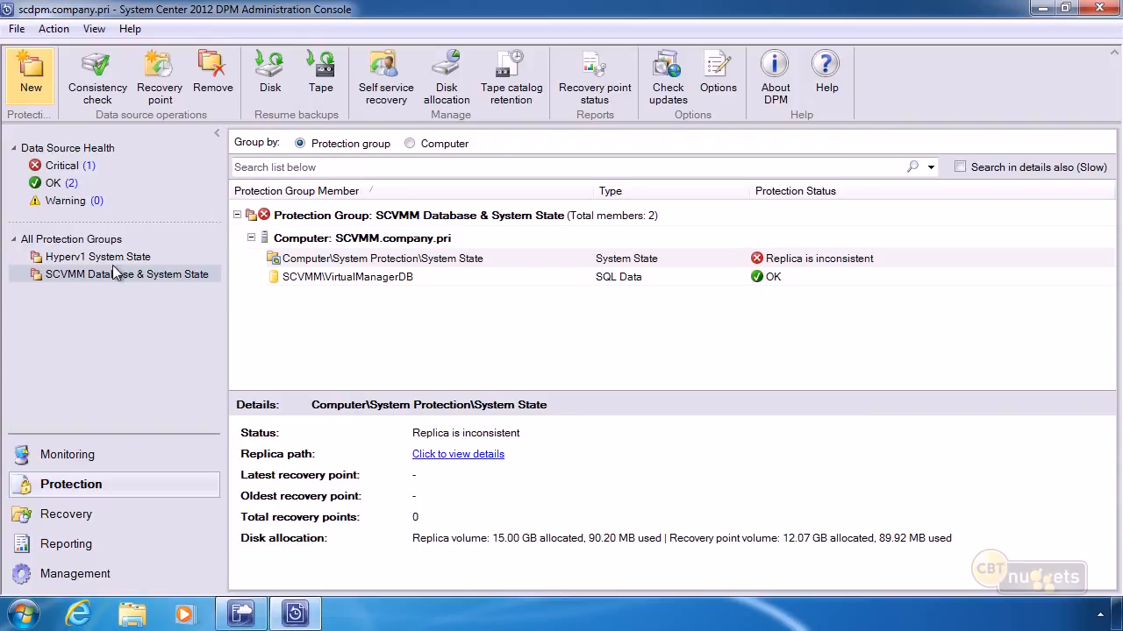
pyautogui.click(86, 259)
pyautogui.click(842, 262)
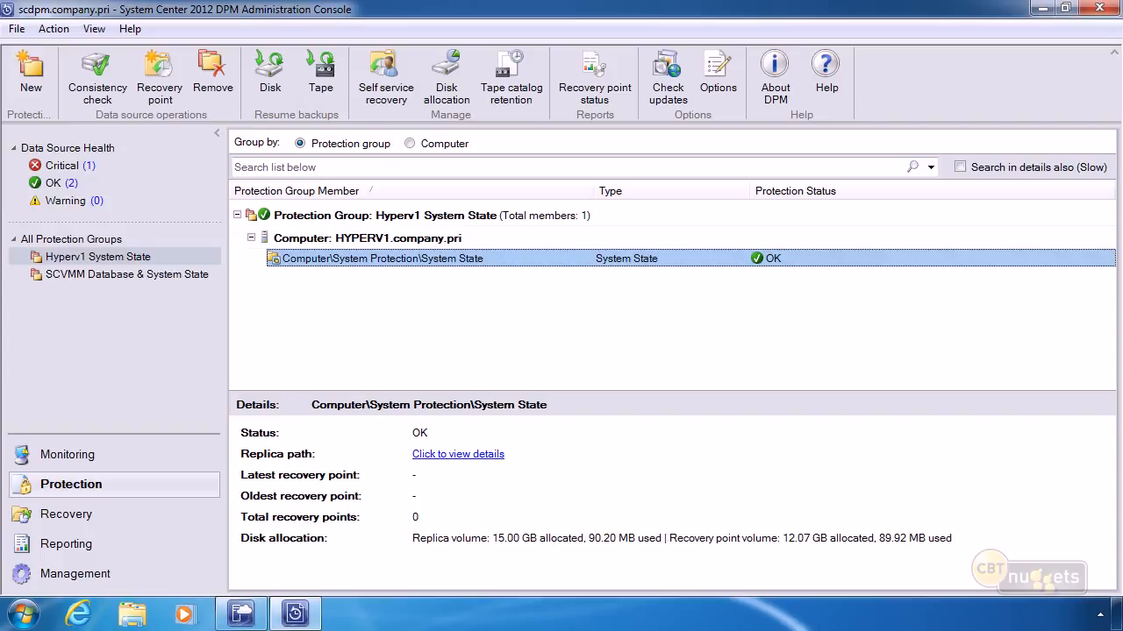
pyautogui.click(84, 516)
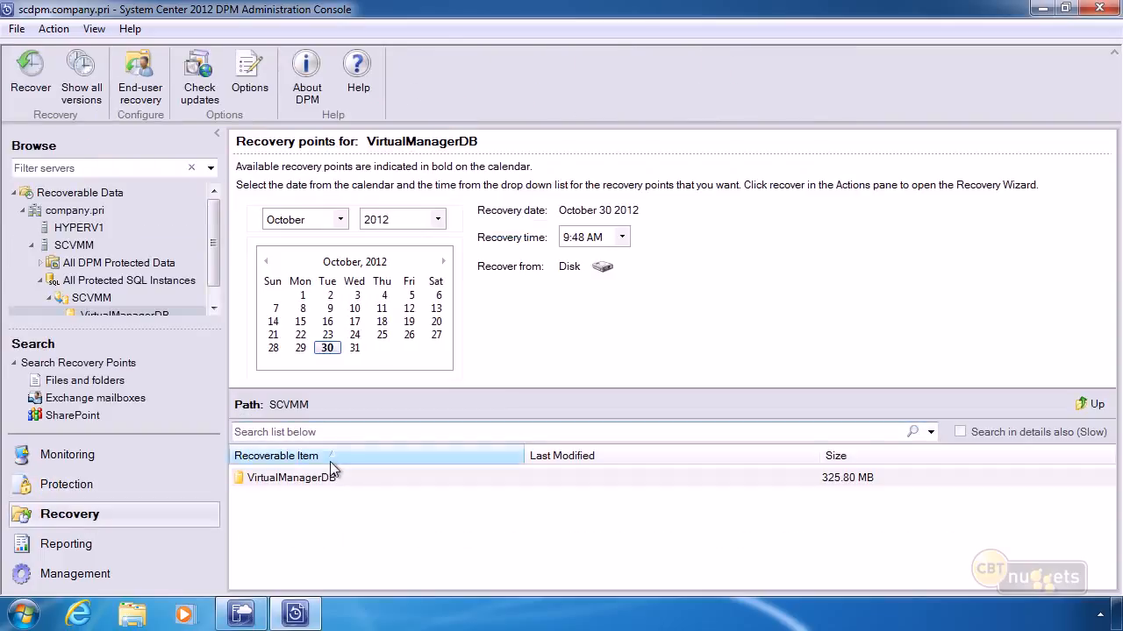
# - Start recovering VirtualManagerDB from its 10/30/2012 9:48:17 AM disk recovery point
pyautogui.moveTo(210, 249); pyautogui.dragTo(209, 281)
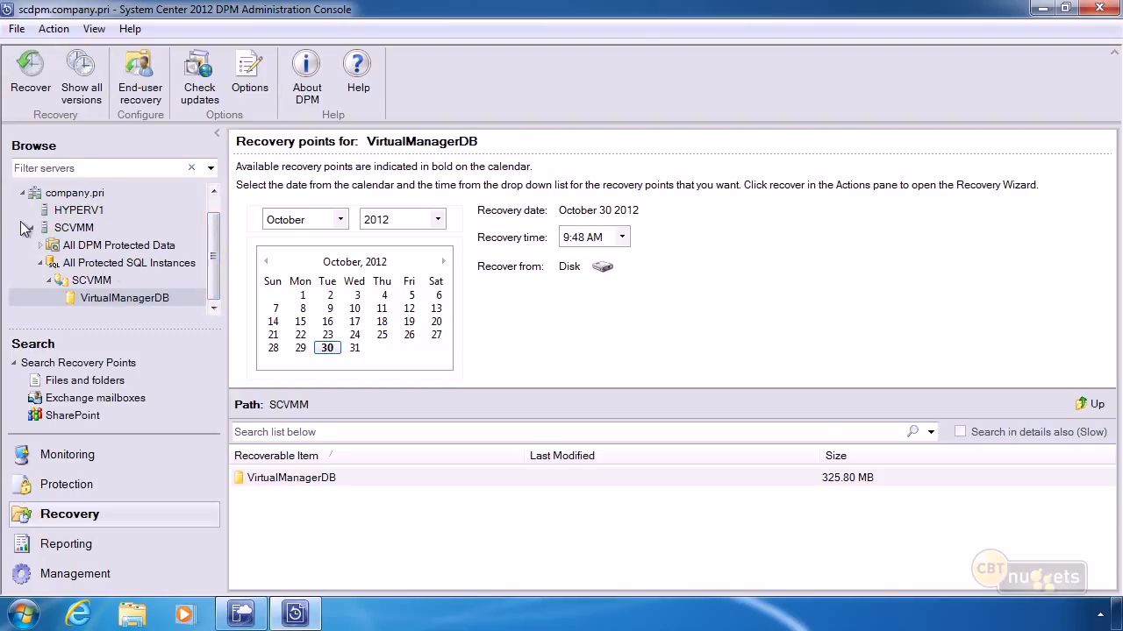
pyautogui.click(71, 210)
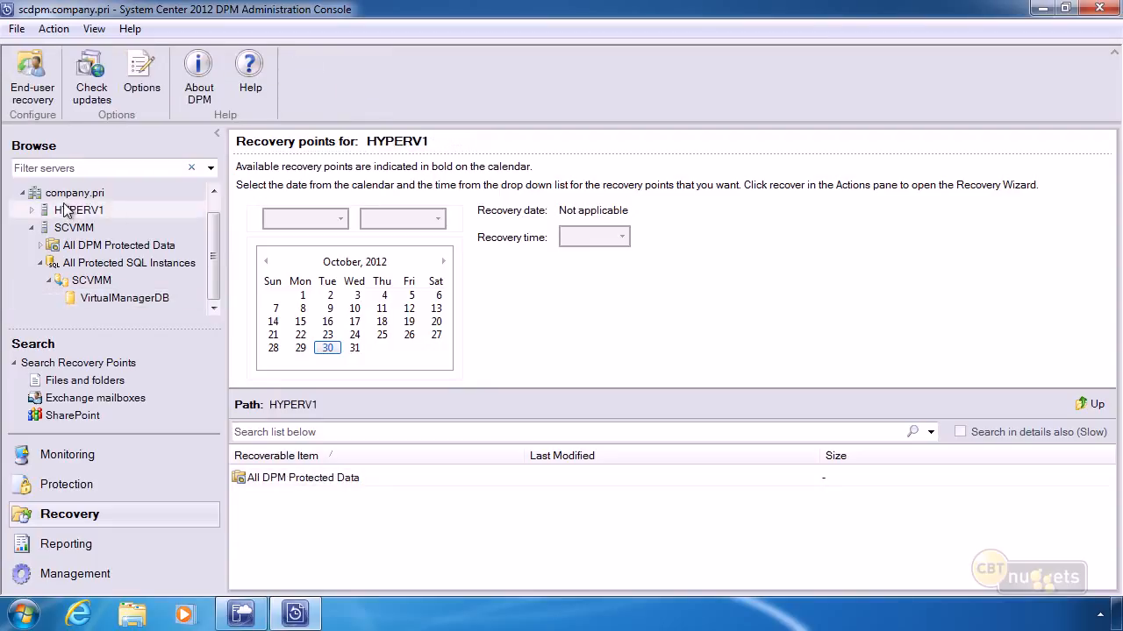
pyautogui.click(108, 299)
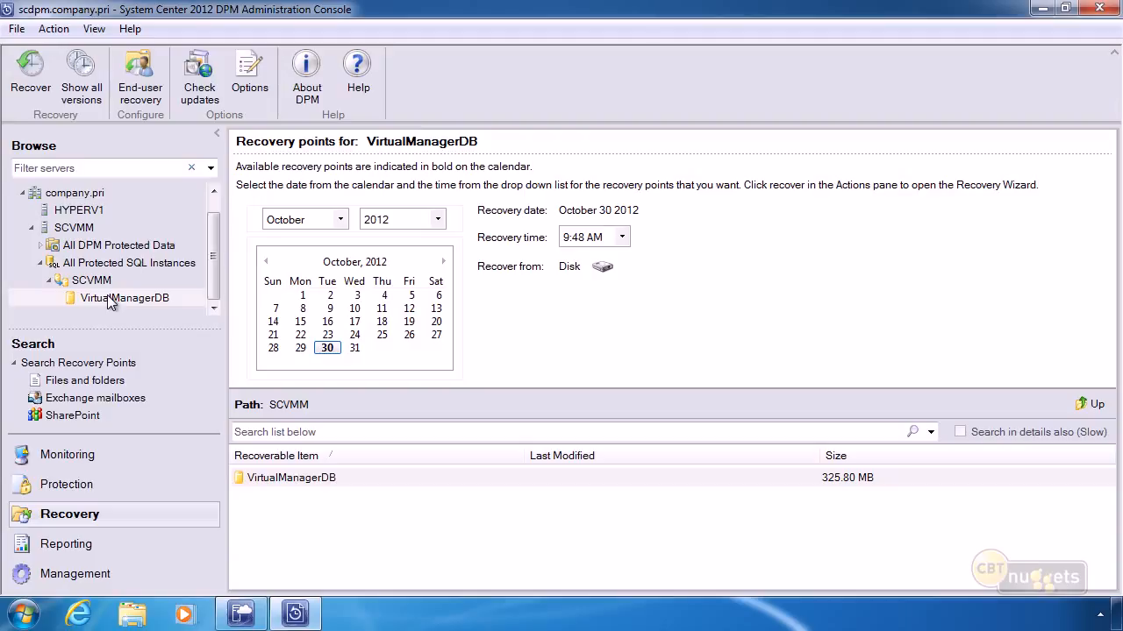
pyautogui.click(88, 211)
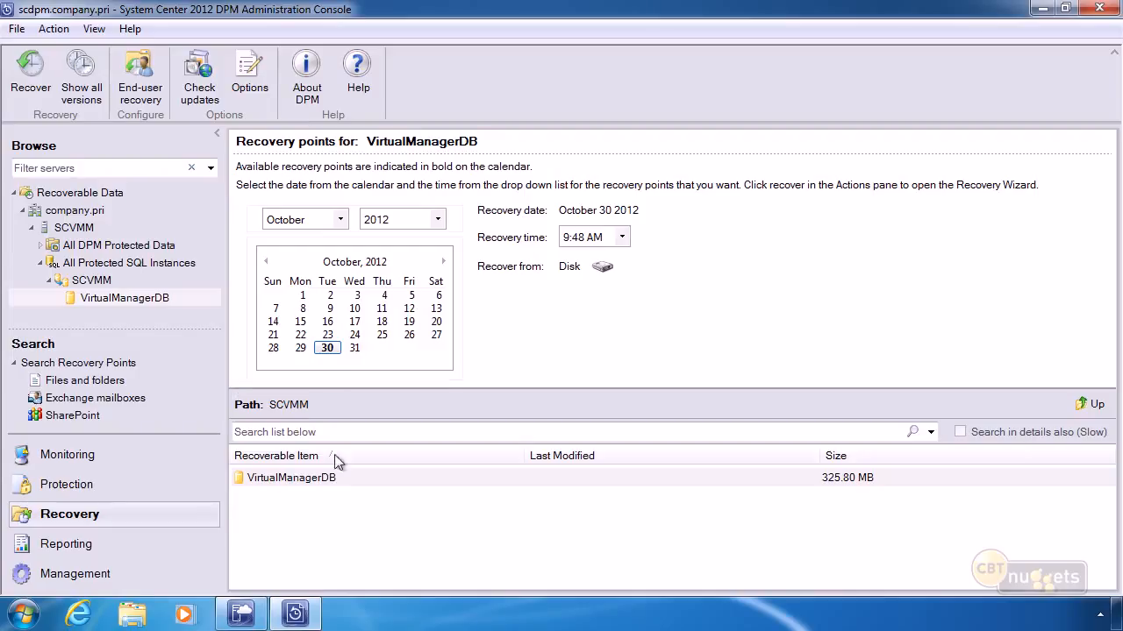
pyautogui.click(328, 478)
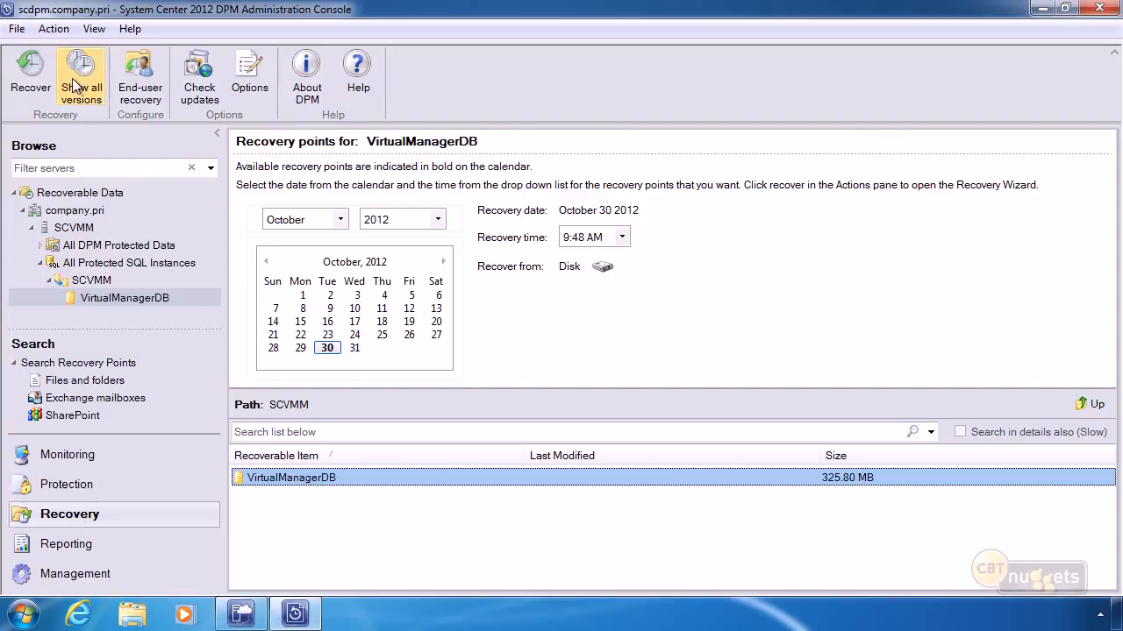
pyautogui.click(26, 63)
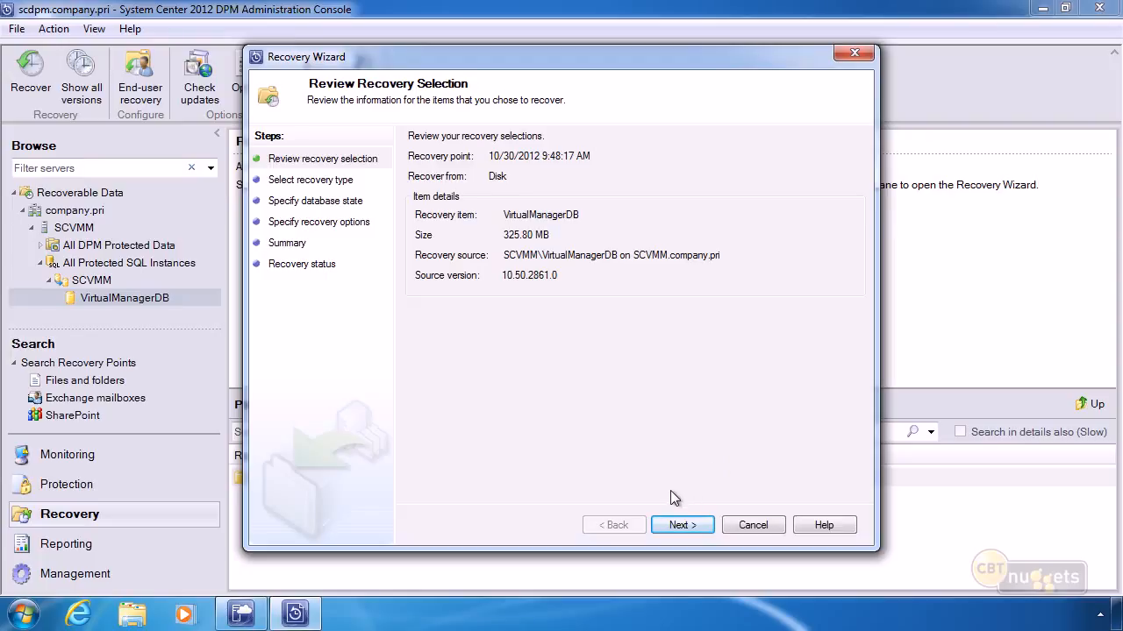
# - Choose to recover to the original SQL Server instance, overwriting the database
pyautogui.click(672, 524)
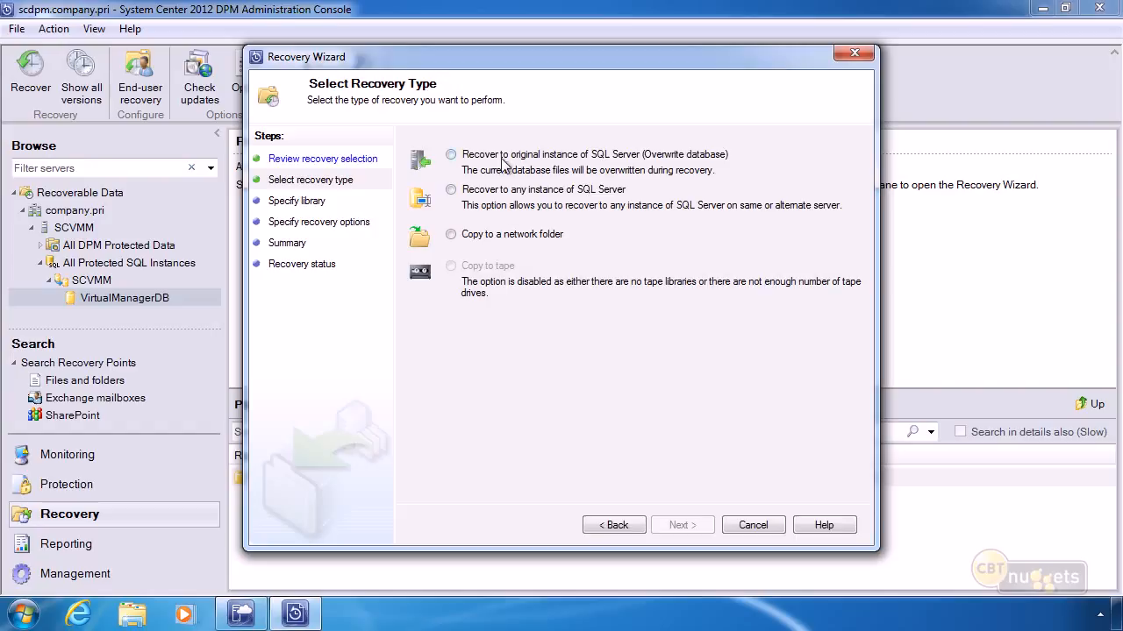
pyautogui.click(451, 154)
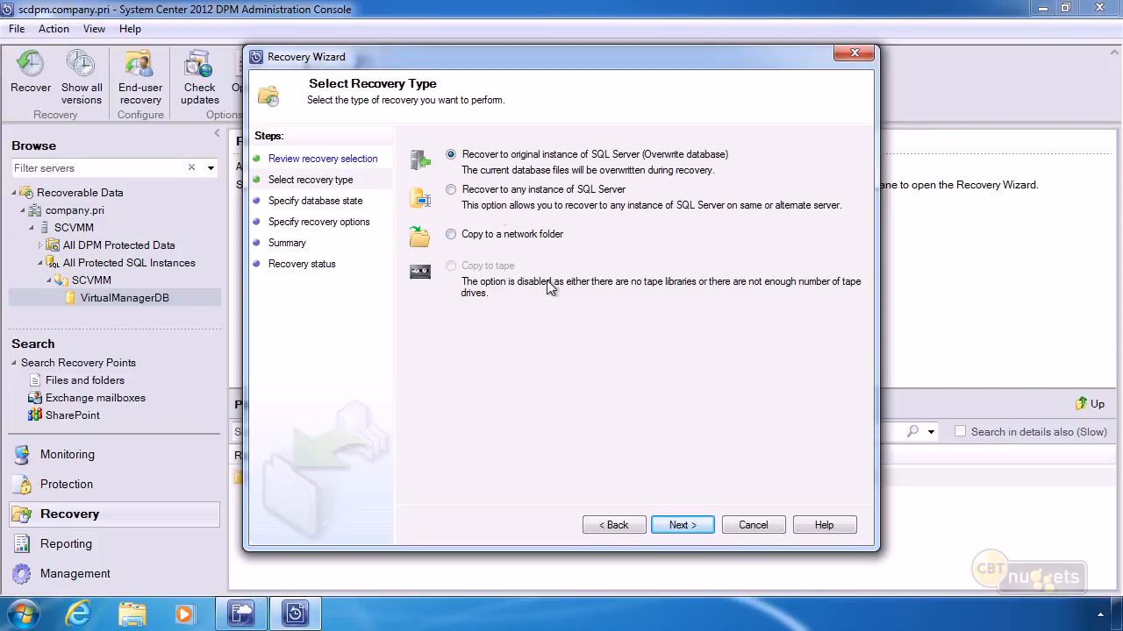
pyautogui.click(682, 524)
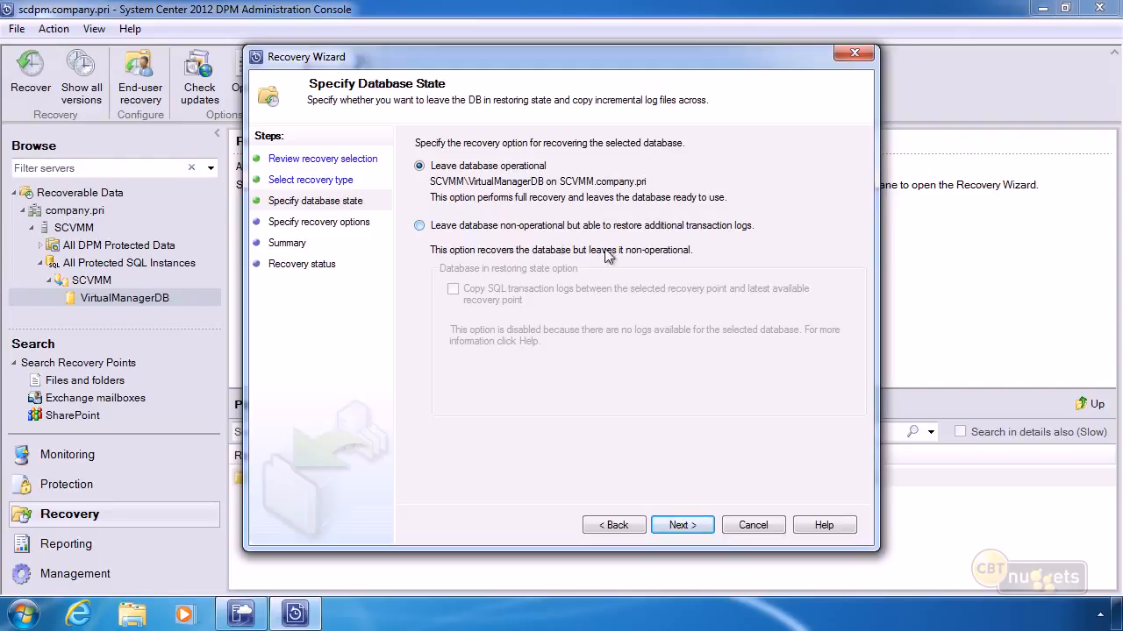
# - Enable SAN-based recovery, leave bandwidth throttling disabled, and continue to the summary
pyautogui.click(690, 528)
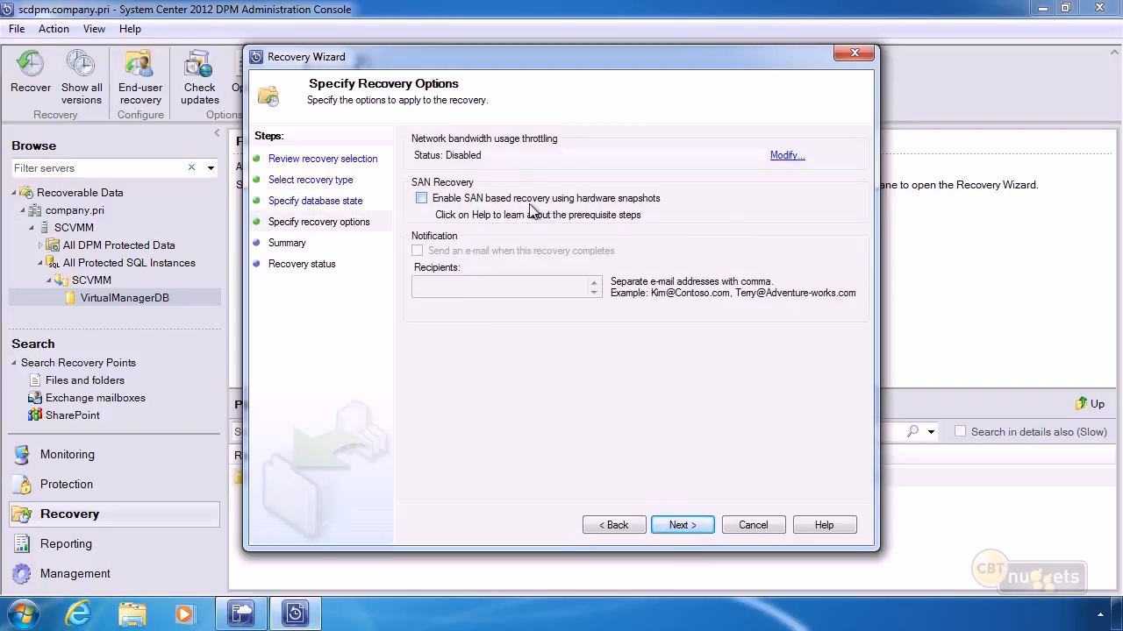
pyautogui.click(421, 199)
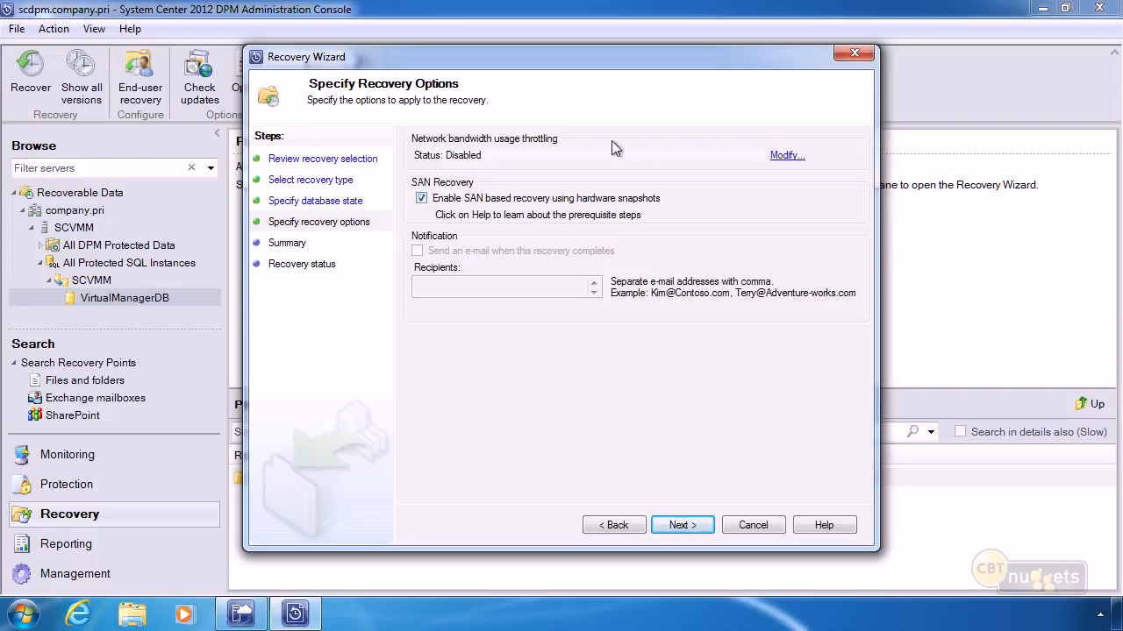
pyautogui.click(785, 158)
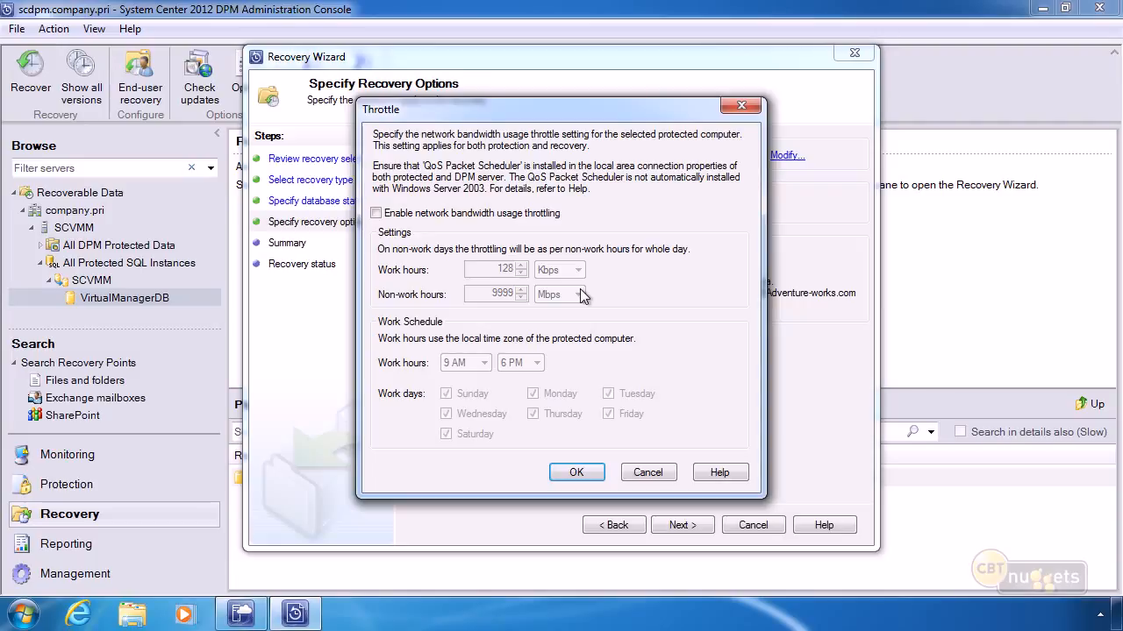
pyautogui.click(642, 473)
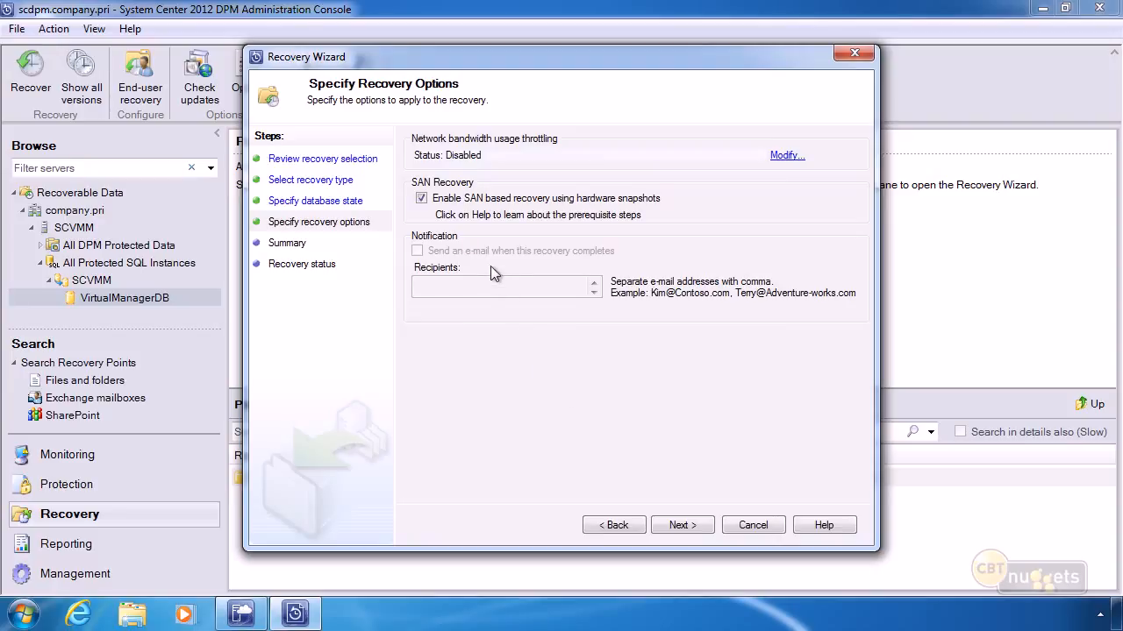
pyautogui.click(677, 525)
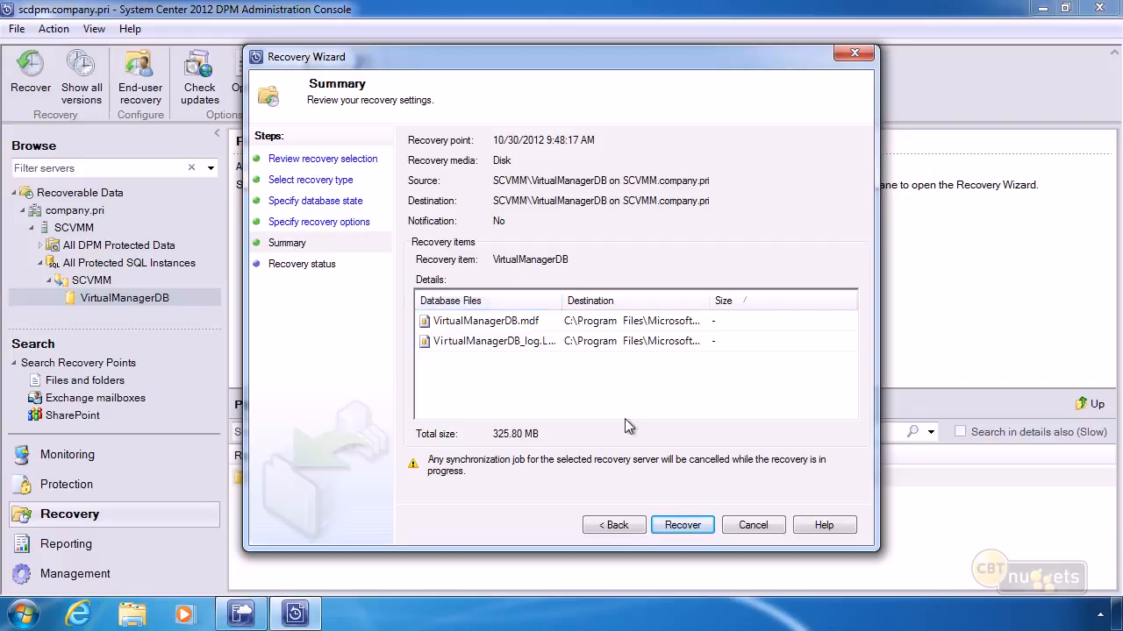
# - Cancel the Recovery Wizard without recovering VirtualManagerDB
pyautogui.click(752, 525)
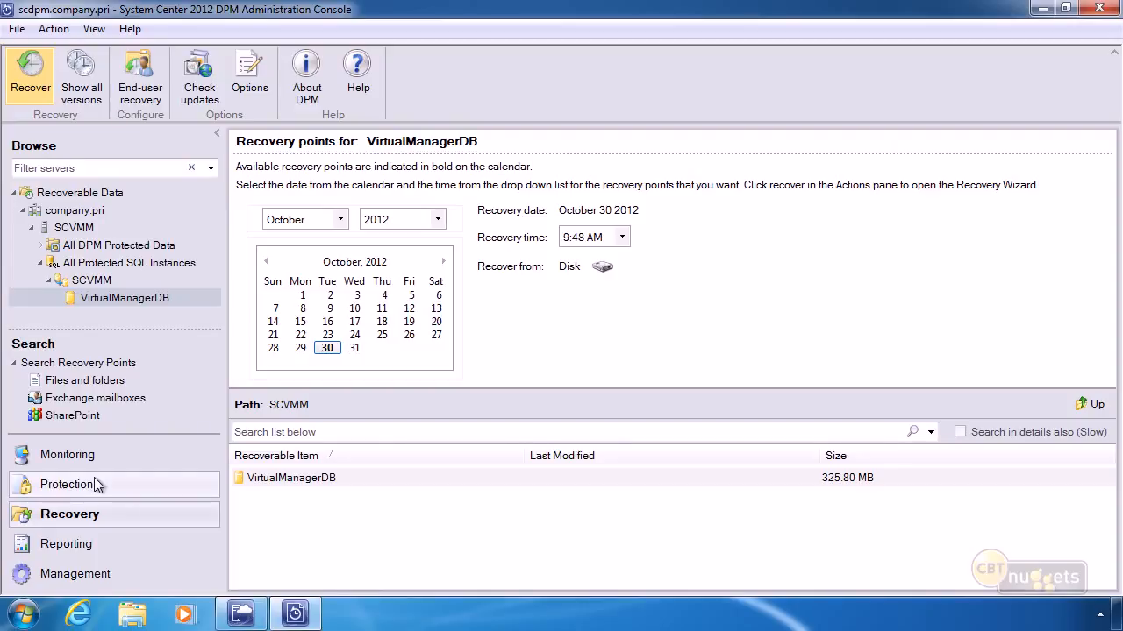
# - Open the Reporting workspace and view the Status report in the browser
pyautogui.click(64, 547)
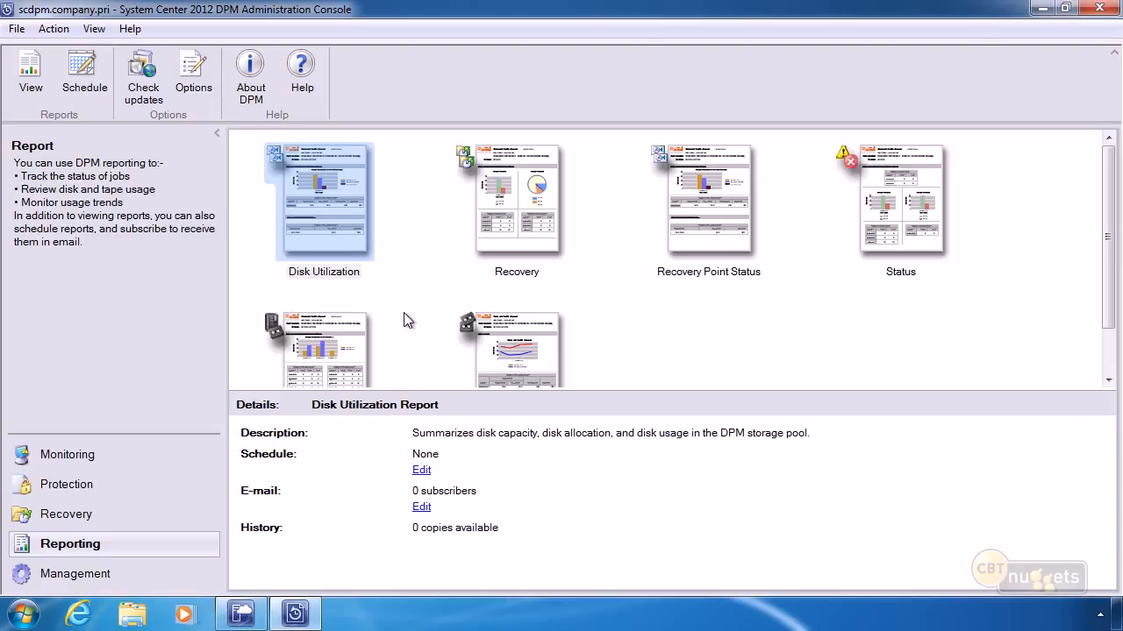
pyautogui.click(337, 209)
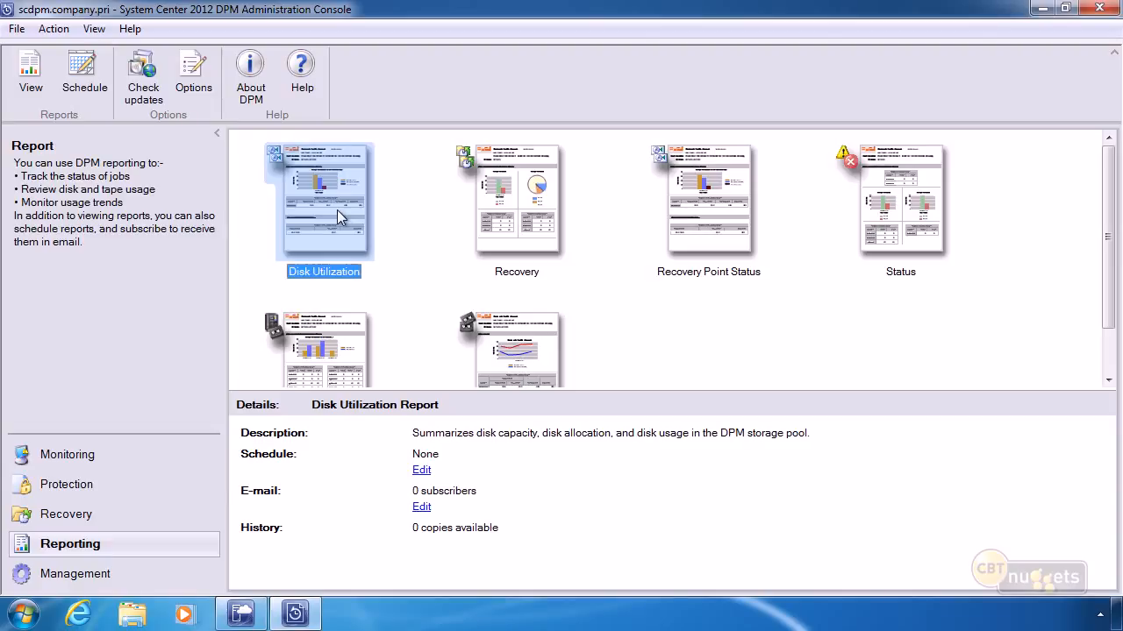
pyautogui.click(715, 207)
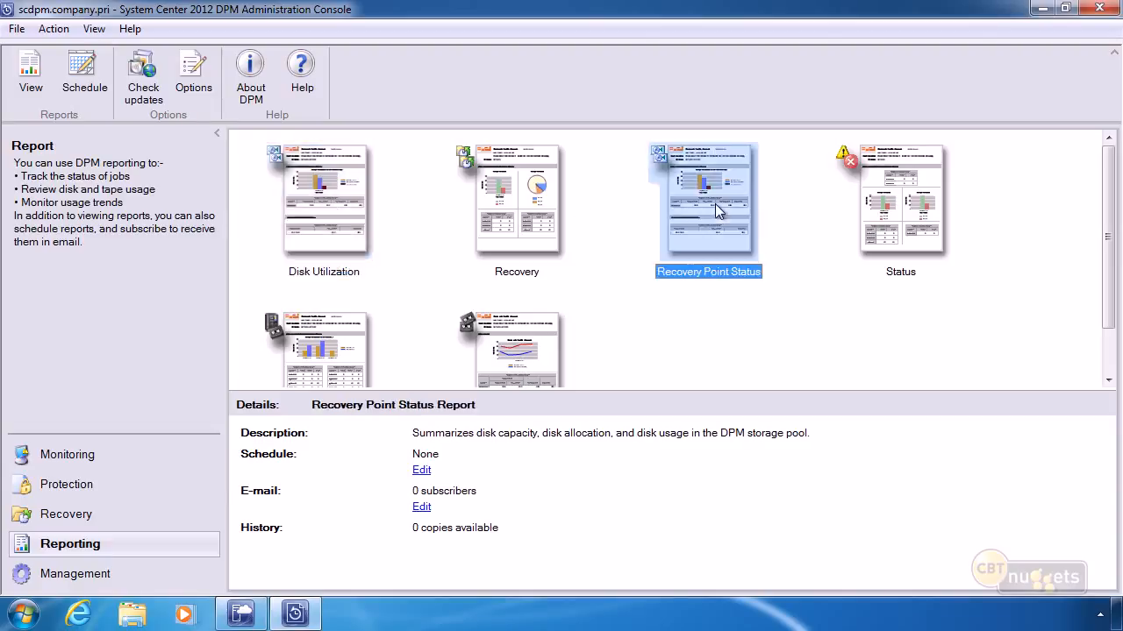
pyautogui.click(882, 209)
pyautogui.click(48, 82)
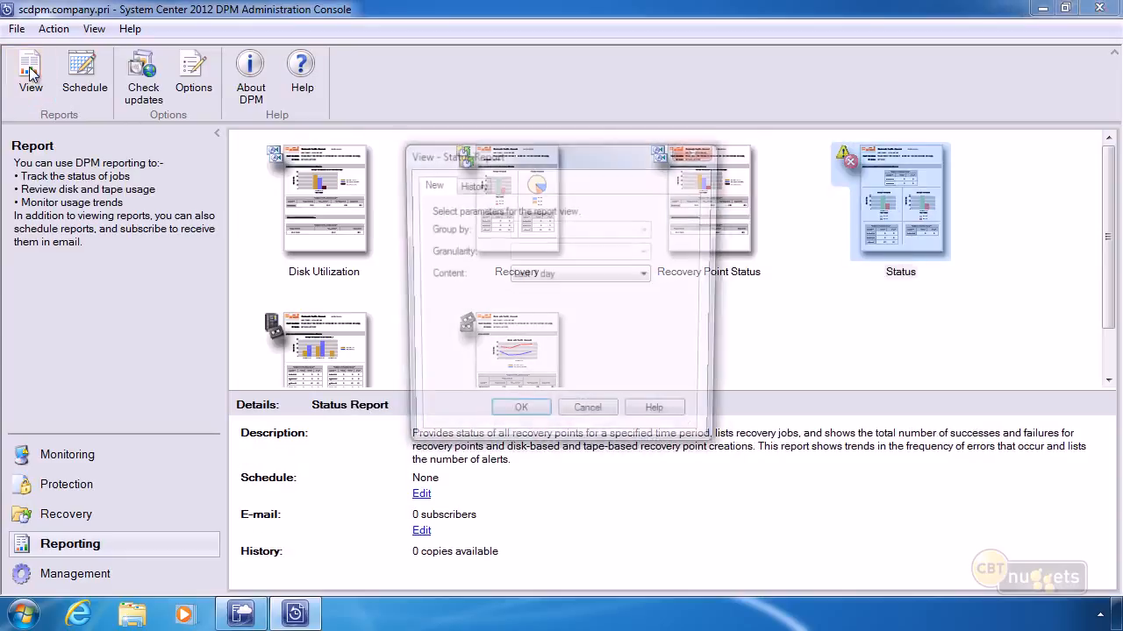
pyautogui.click(517, 418)
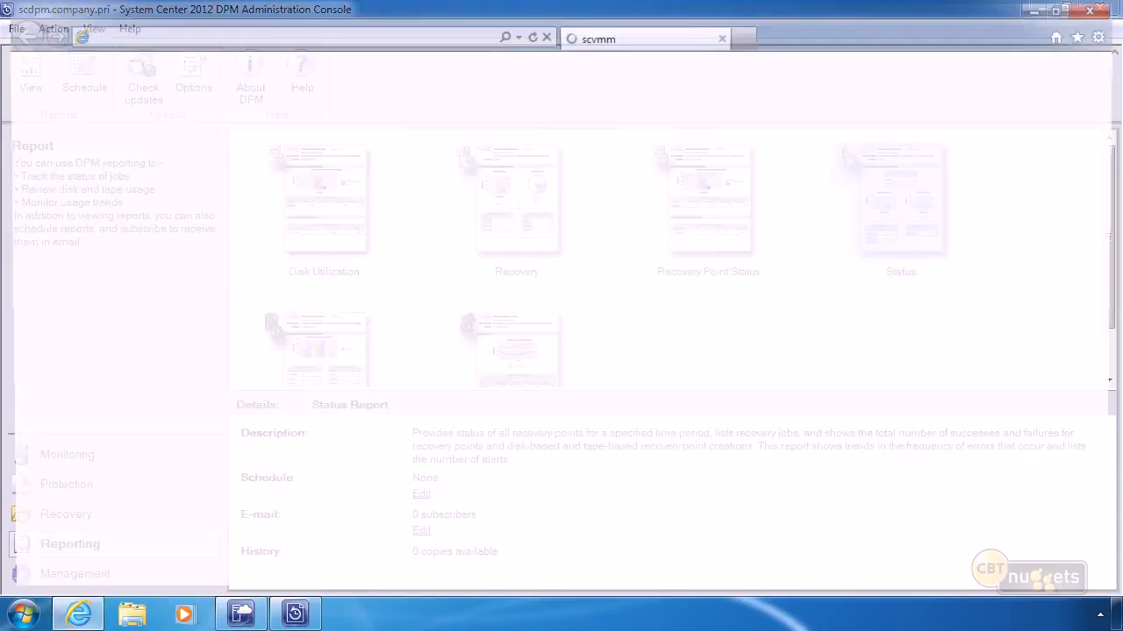